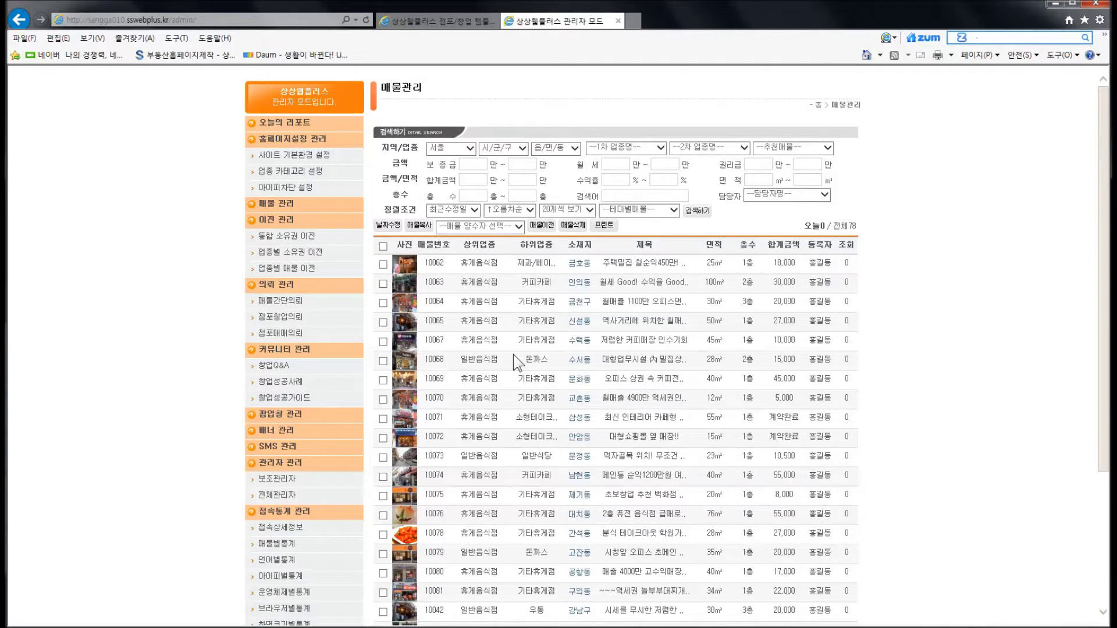
Step: Open a blank form for adding a new store listing
scroll(513, 354, "down", 3)
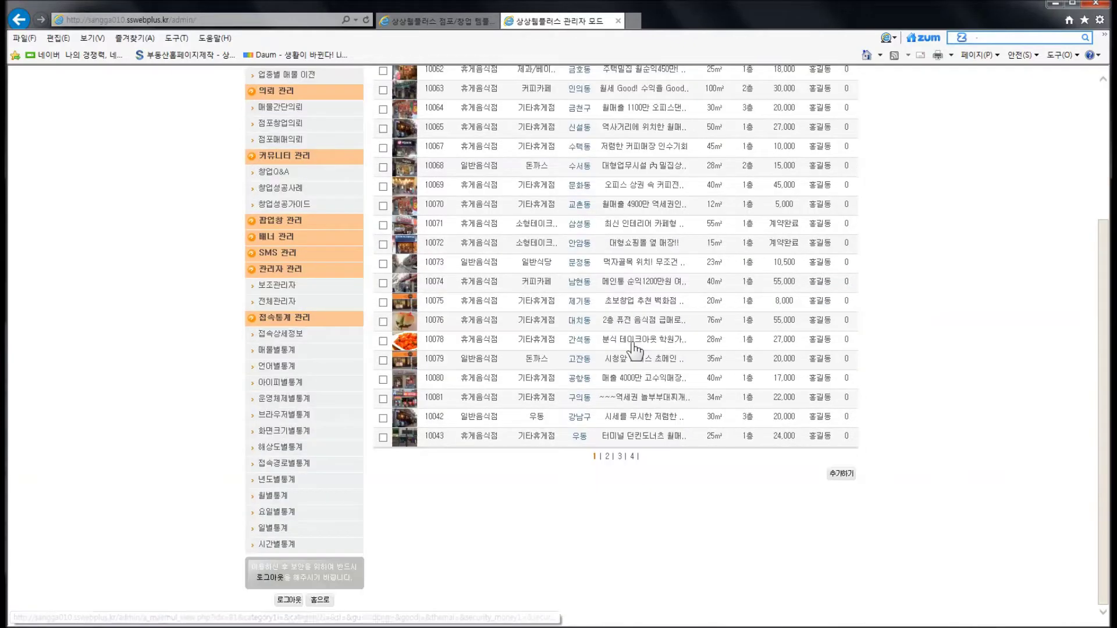
left_click(841, 475)
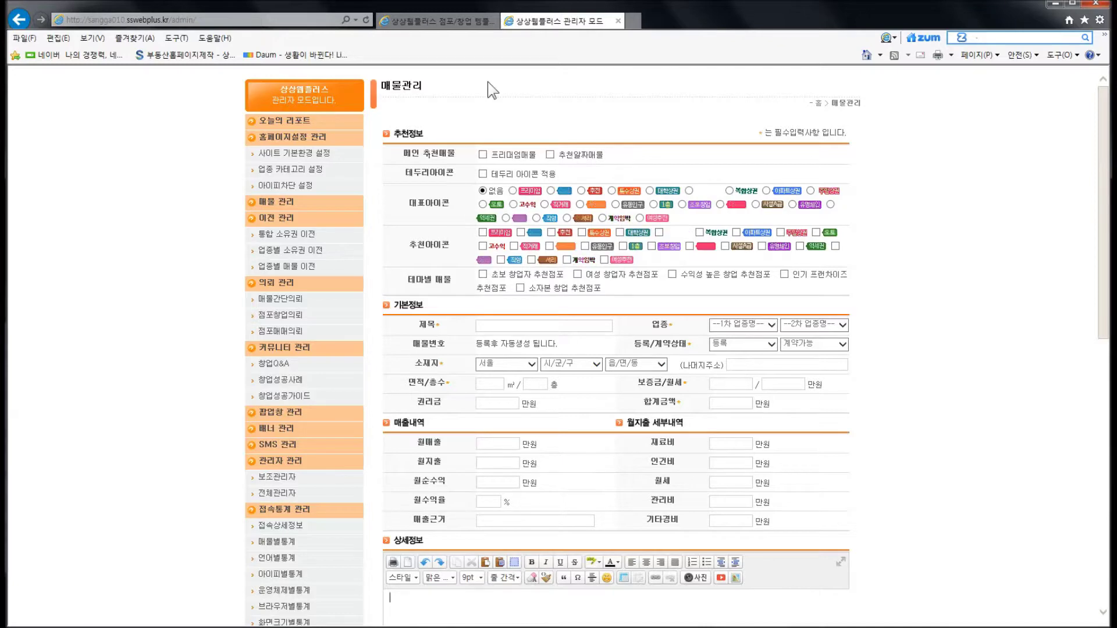
Step: Look over the premium (프리미엄매물) and recommended (추천매물) listing sections on the public site's home page
left_click(437, 21)
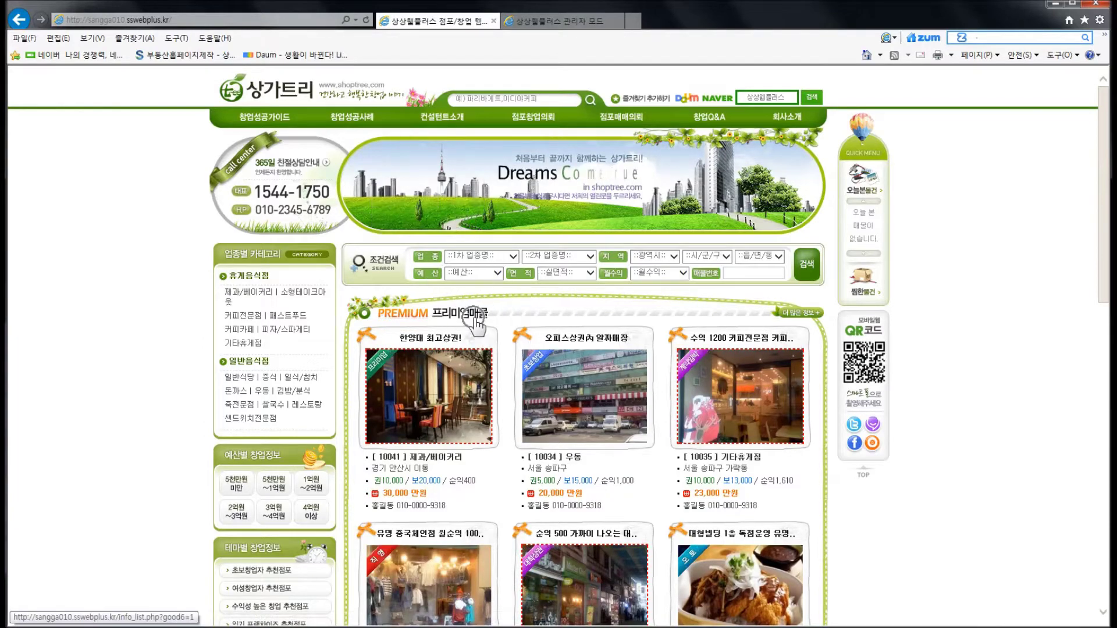
scroll(497, 344, "down", 8)
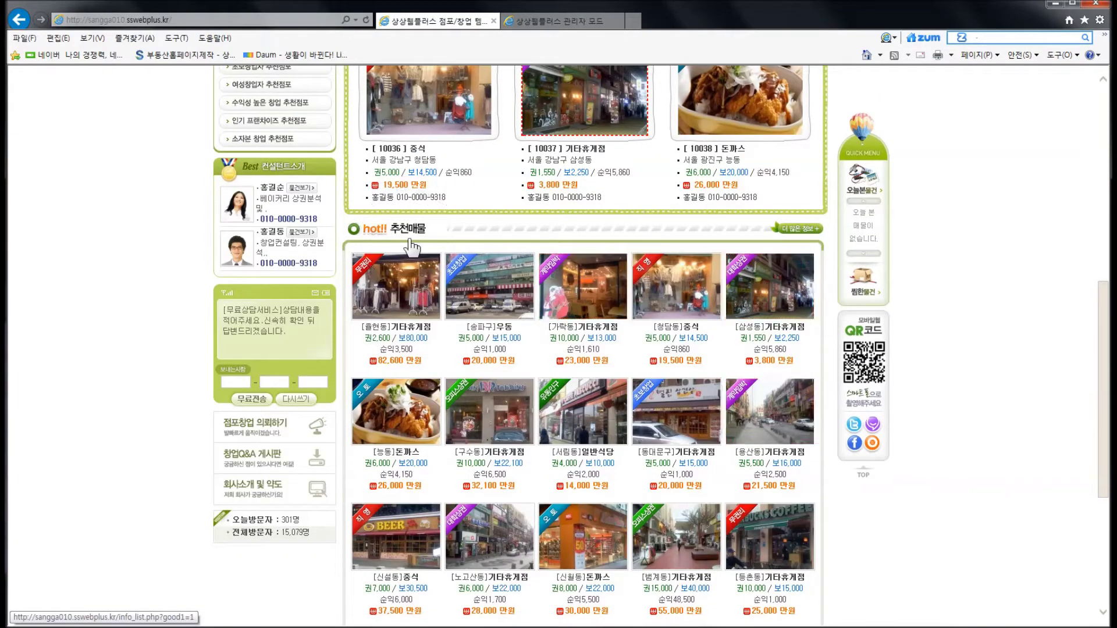
scroll(476, 291, "up", 4)
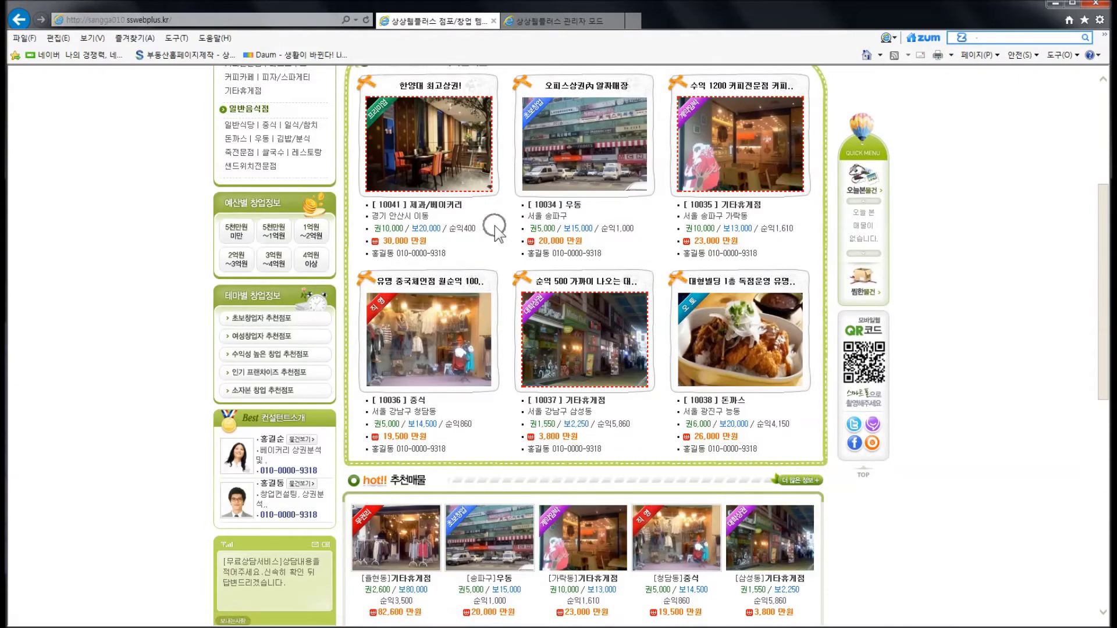
Step: Try the premium listing option (프리미엄매물) on the admin site's new listing form
left_click(550, 22)
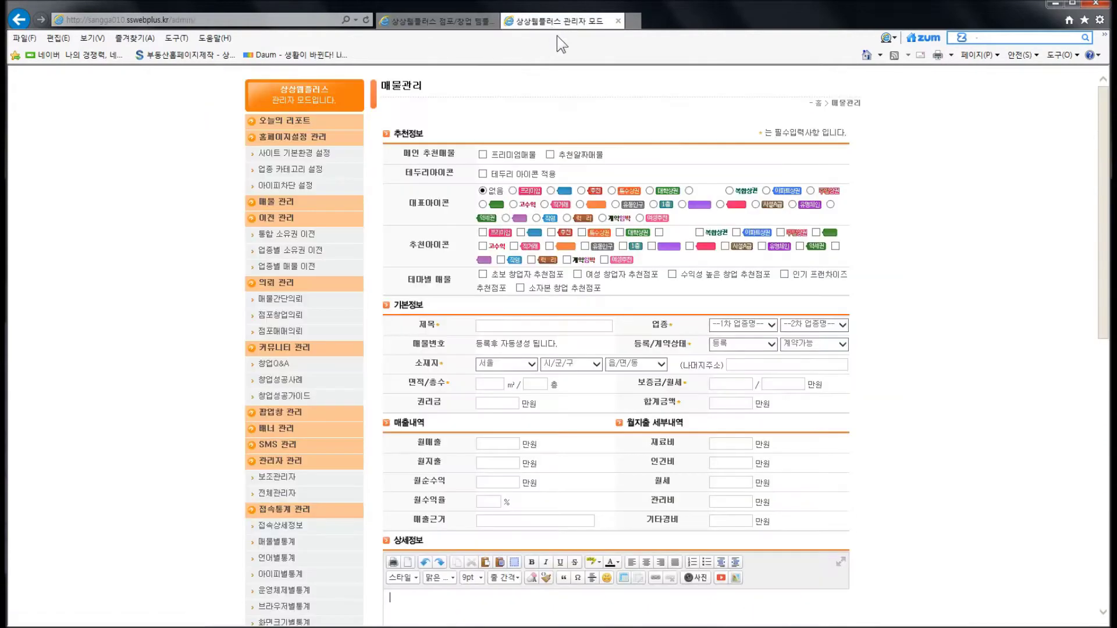
left_click(482, 155)
left_click(483, 155)
Step: Examine the photo borders of the premium listings on the public site
left_click(436, 23)
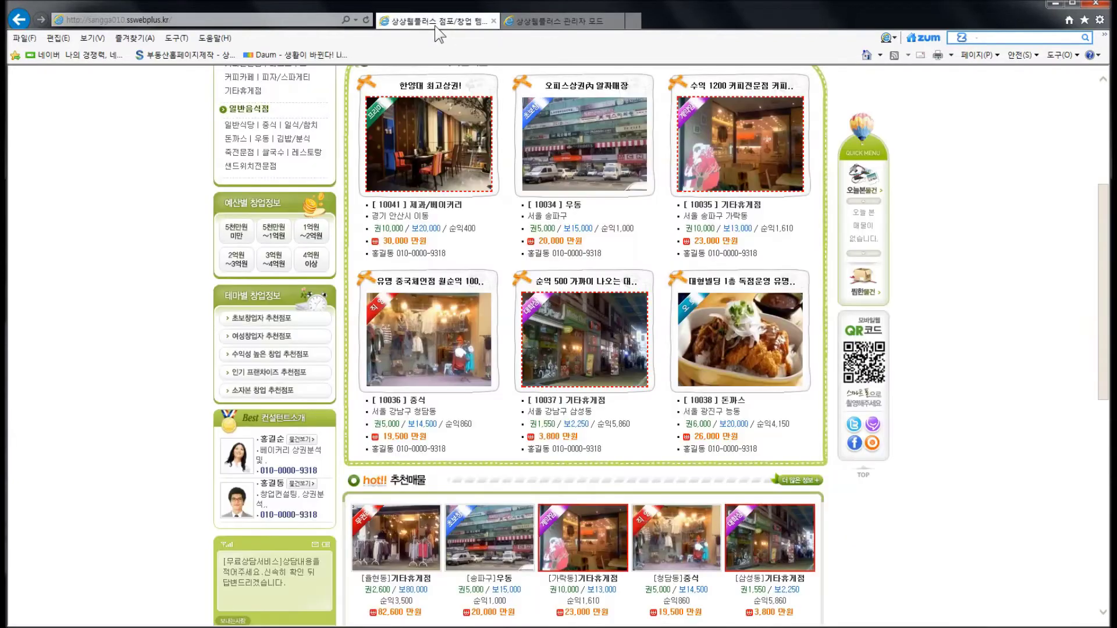
scroll(457, 317, "up", 3)
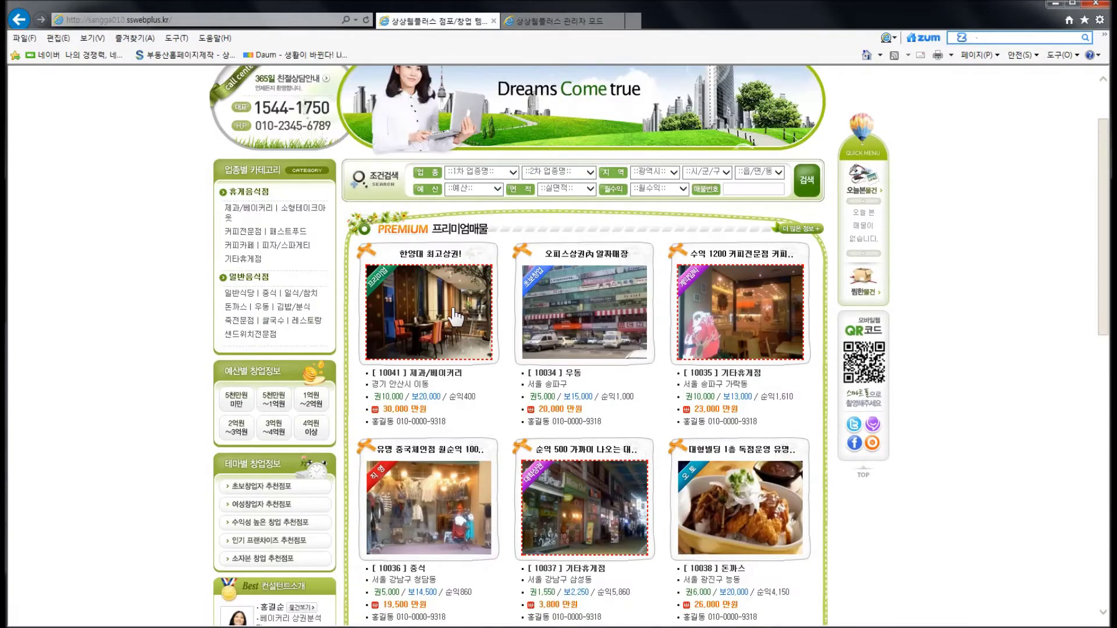
left_click(554, 314)
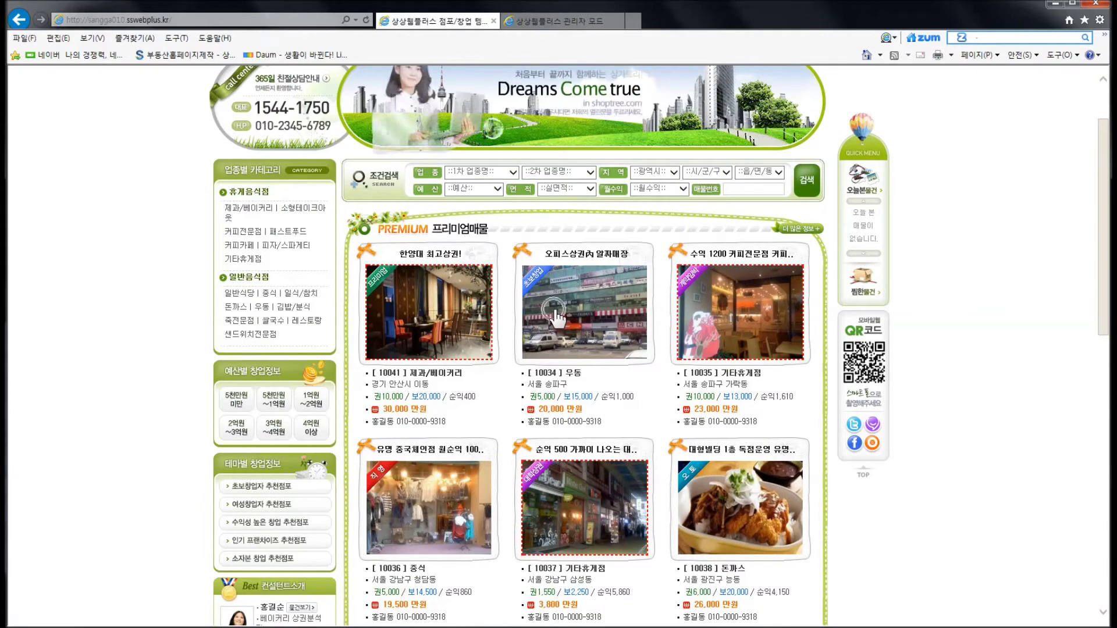
left_click(481, 362)
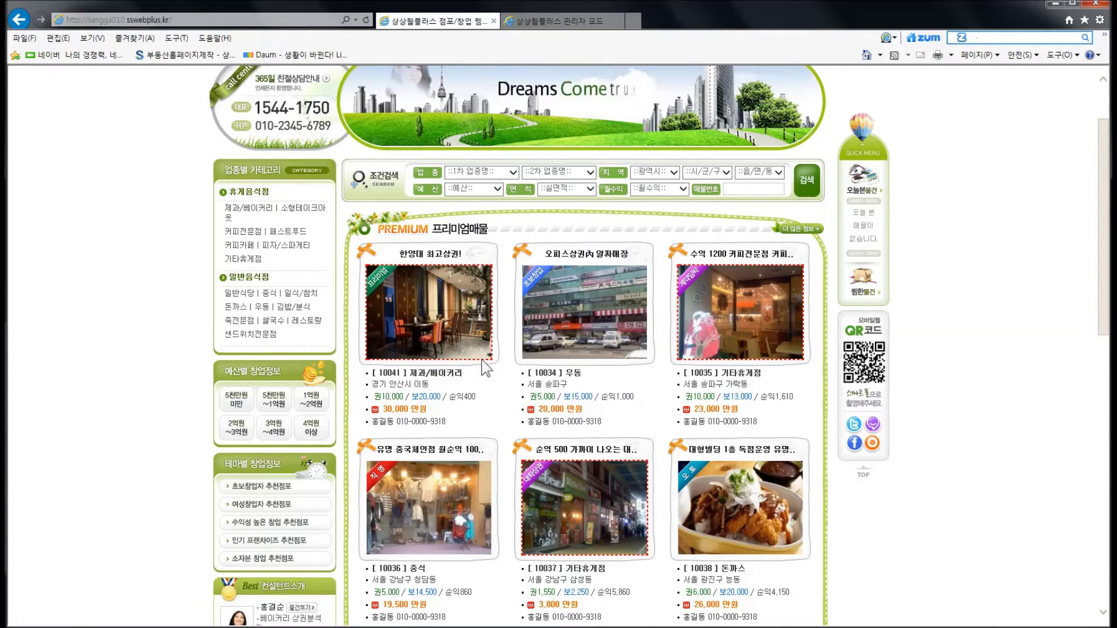
Step: Try the border icon option (테두리 아이콘 적용) on the admin site's new listing form
left_click(550, 22)
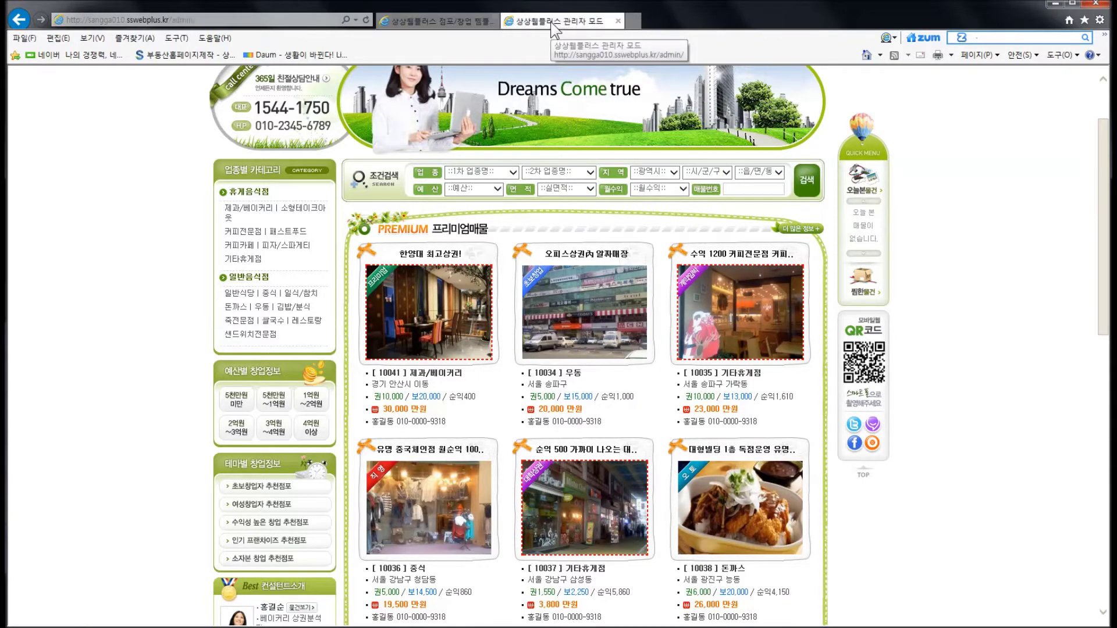
left_click(484, 176)
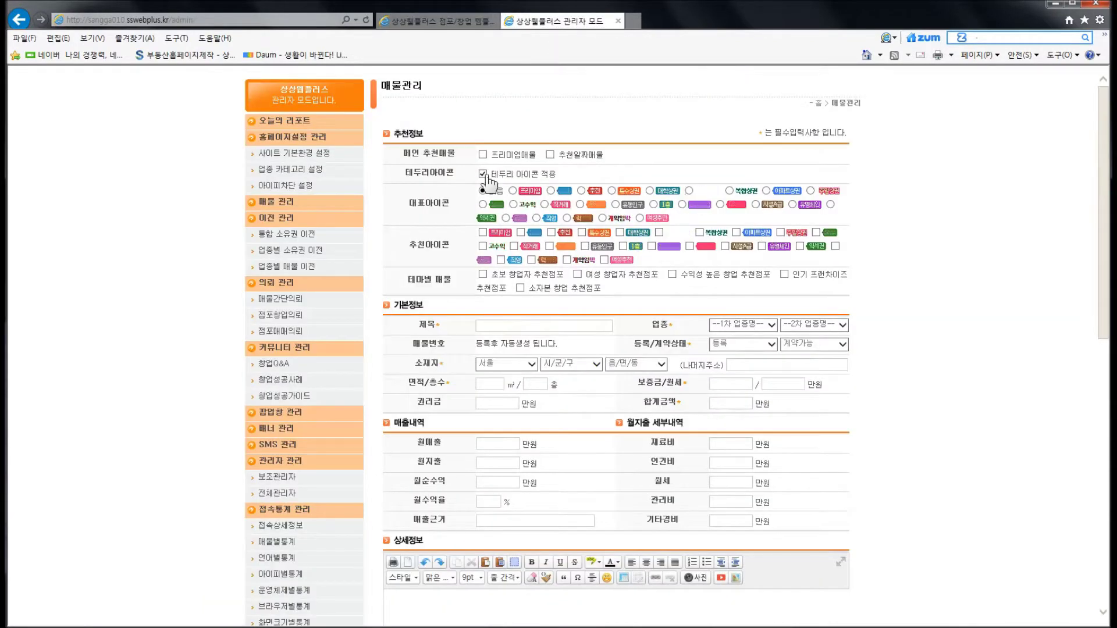
left_click(484, 176)
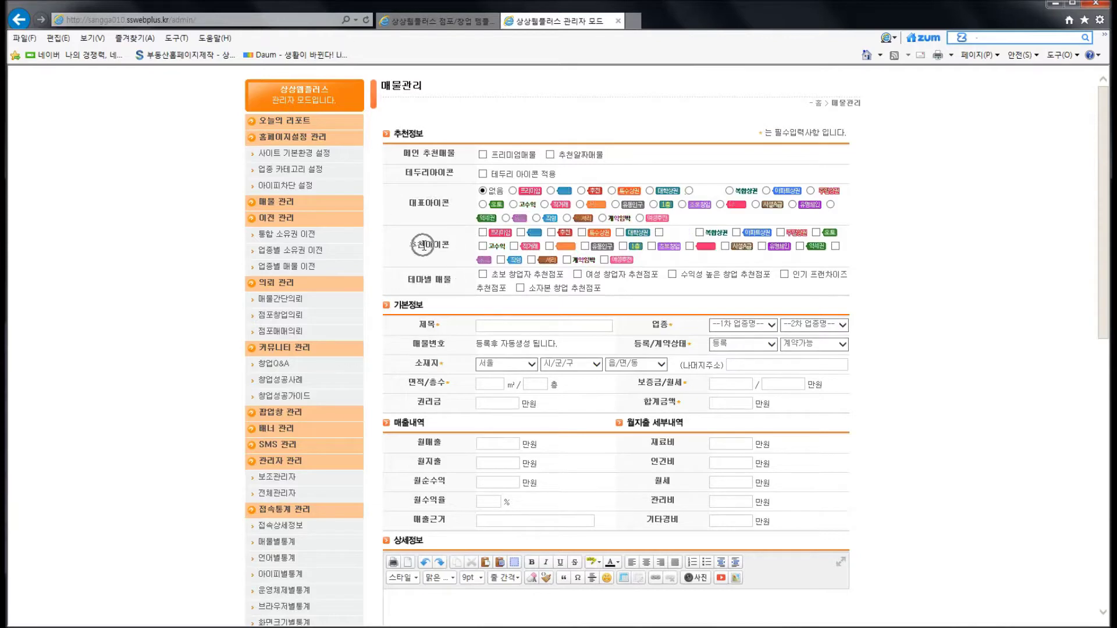
Step: View the representative icons on the public site's premium listings, and show the recommended listings in list view (목록형)
left_click(440, 26)
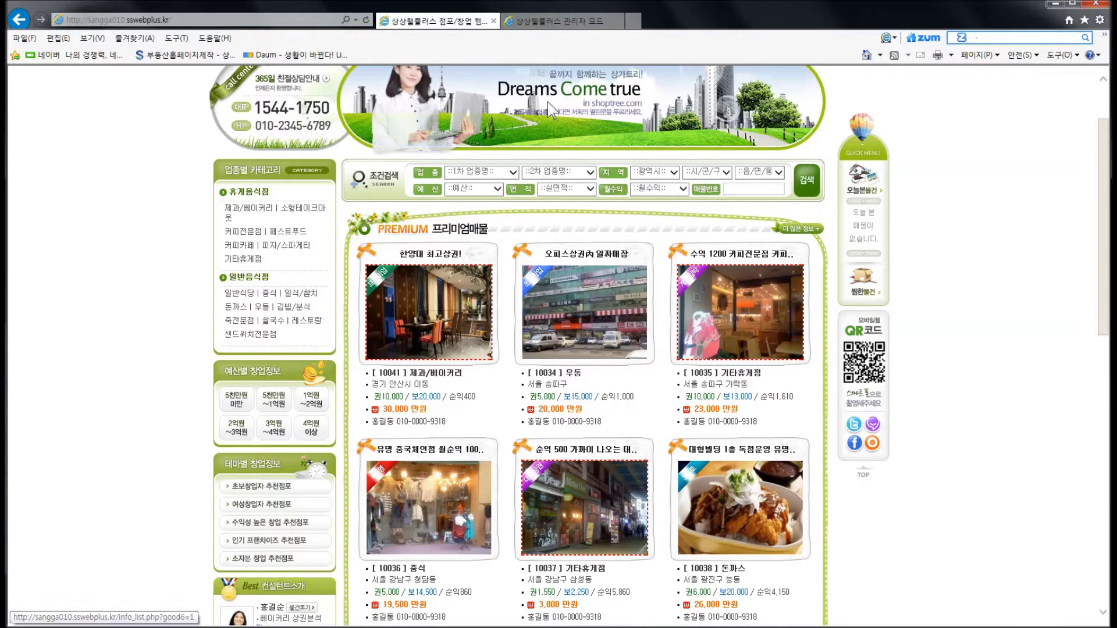
left_click(550, 22)
left_click(433, 250)
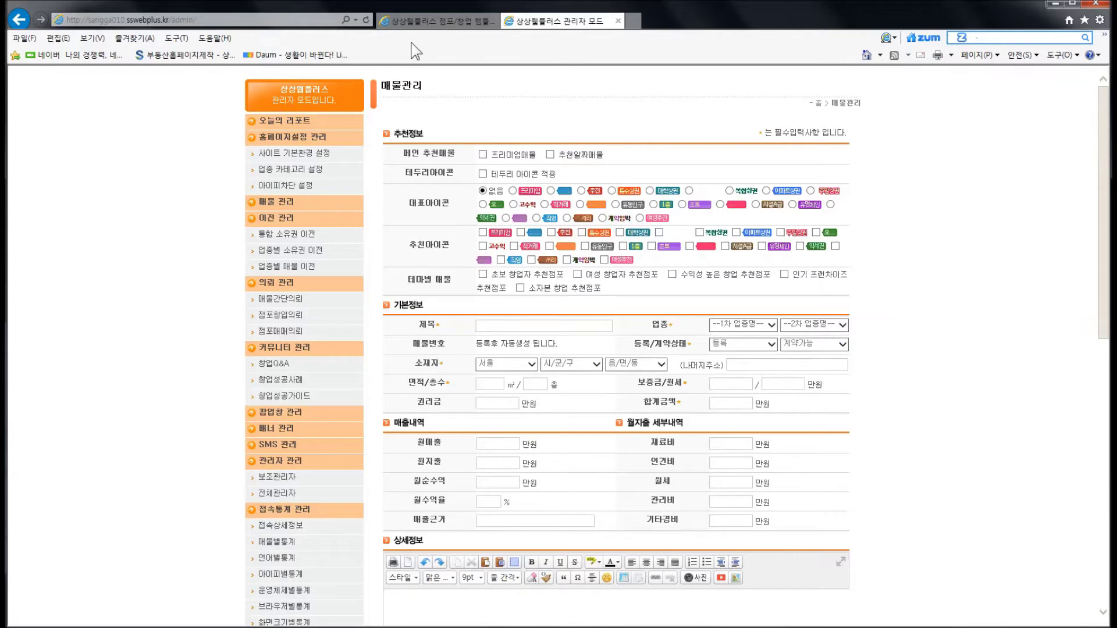
left_click(414, 22)
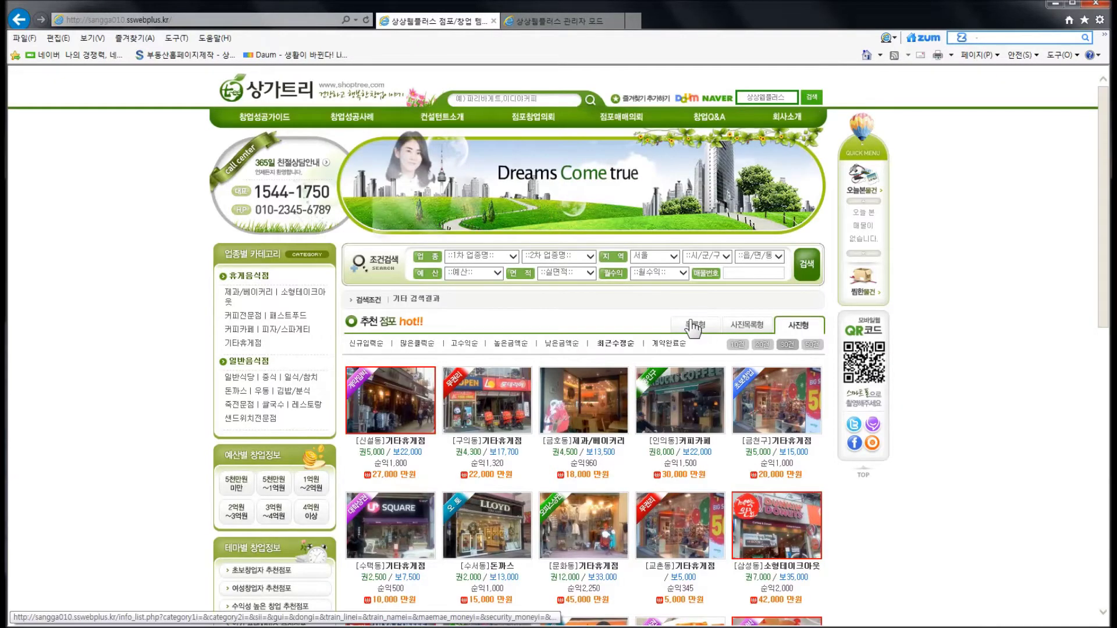
left_click(692, 327)
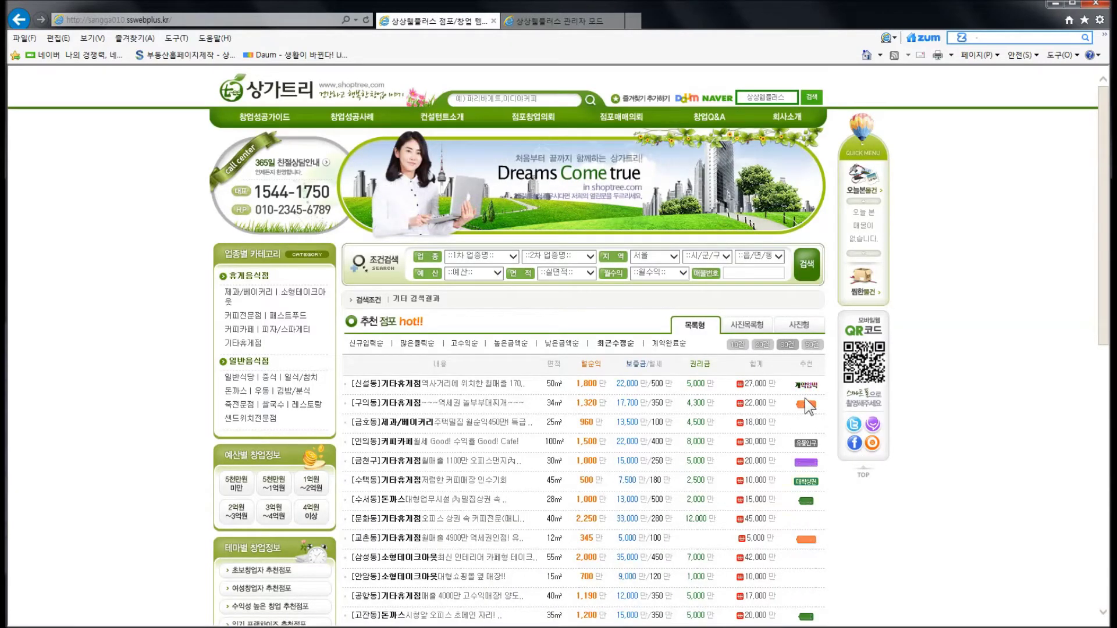
Step: Try the 추천 and 인기 recommendation icons on the admin site's new listing form
left_click(561, 23)
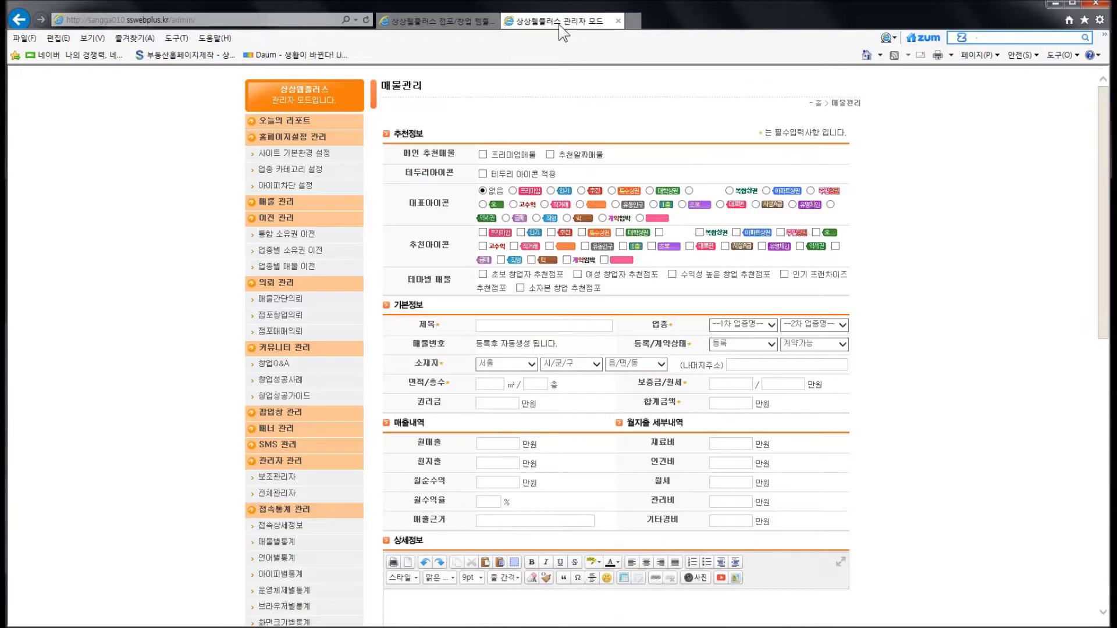
left_click(551, 233)
left_click(520, 232)
left_click(552, 233)
left_click(521, 233)
Step: Show the theme listings recommended for first-time founders (초보창업자 추천점포) on the public site
left_click(443, 25)
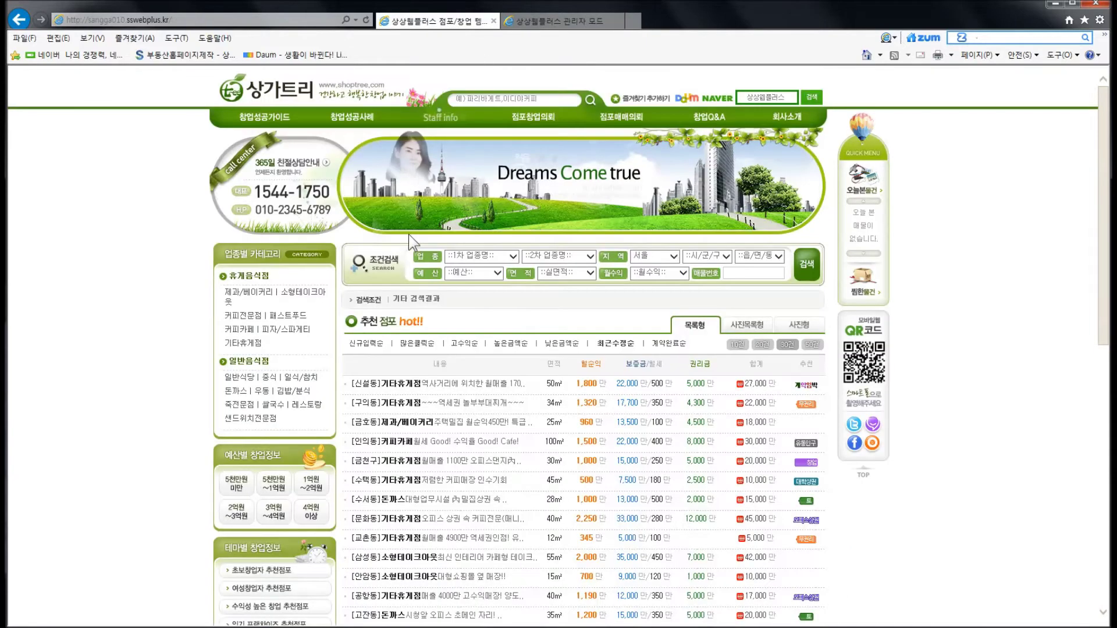
scroll(402, 280, "down", 2)
scroll(396, 331, "down", 2)
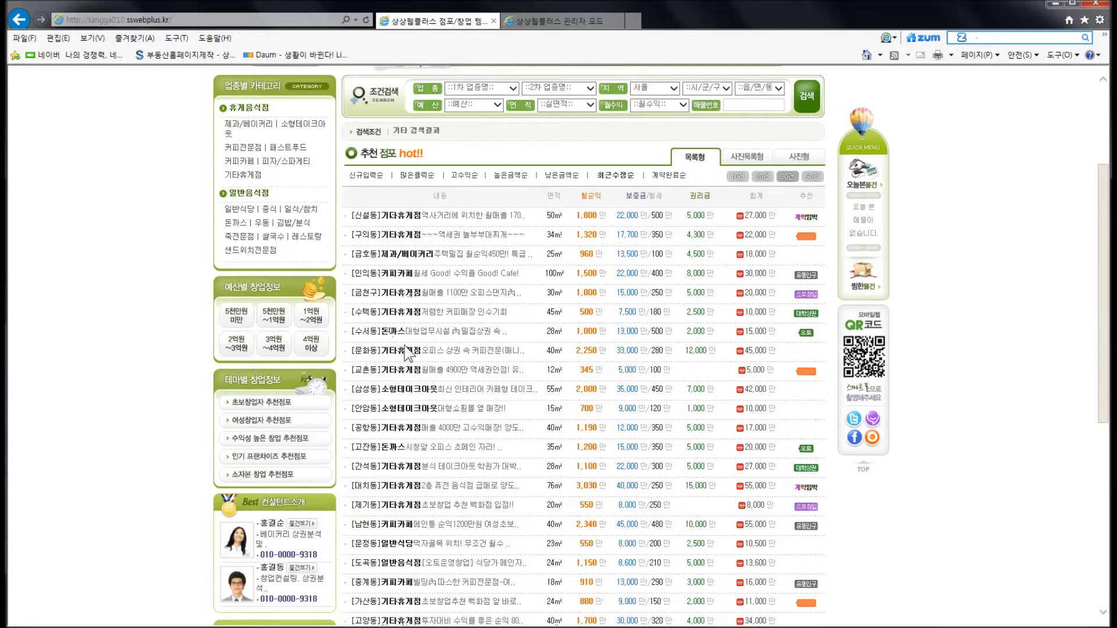
left_click(283, 440)
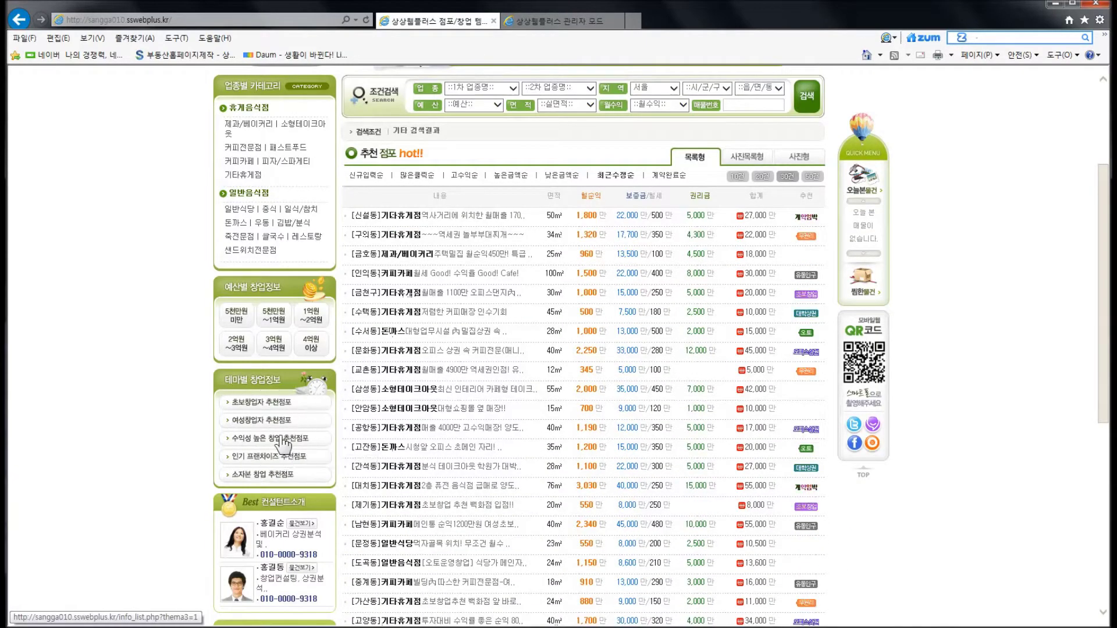
left_click(276, 403)
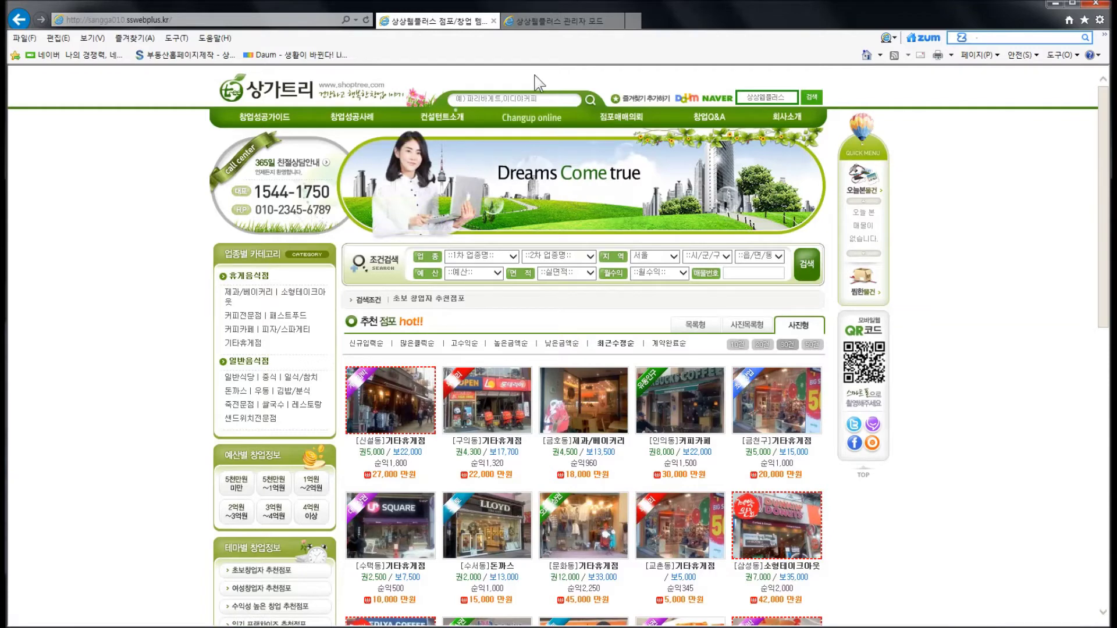
Step: Assign the new listing to the 여성 창업자 추천점포 theme in the admin form
left_click(557, 22)
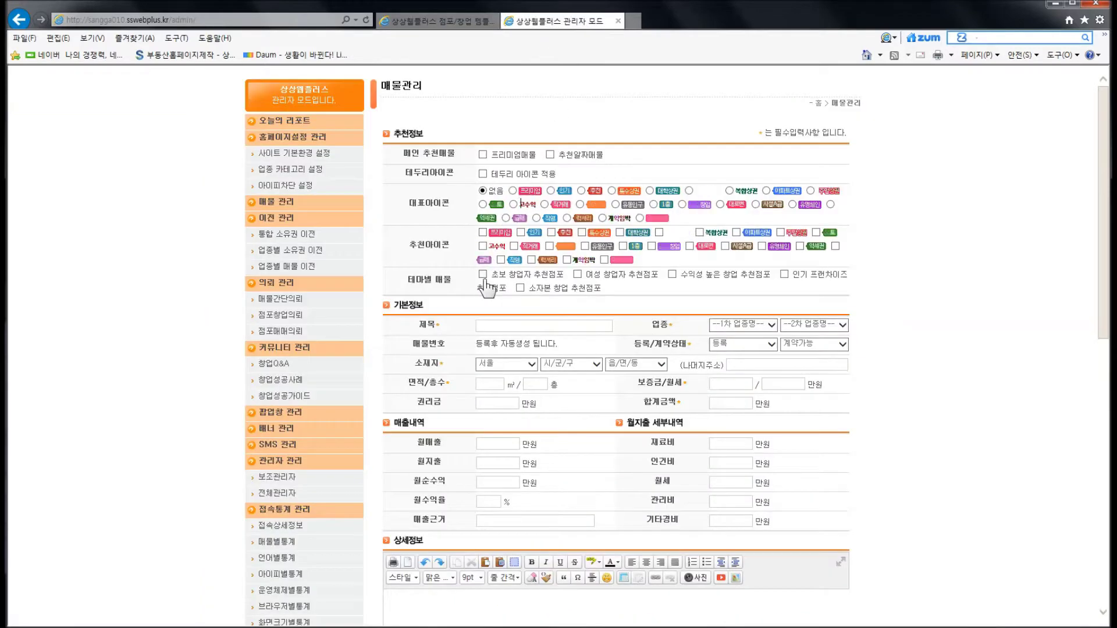
left_click(578, 275)
left_click(521, 289)
Step: Enter 테스트 as the listing's title in the basic information section
left_click(413, 318)
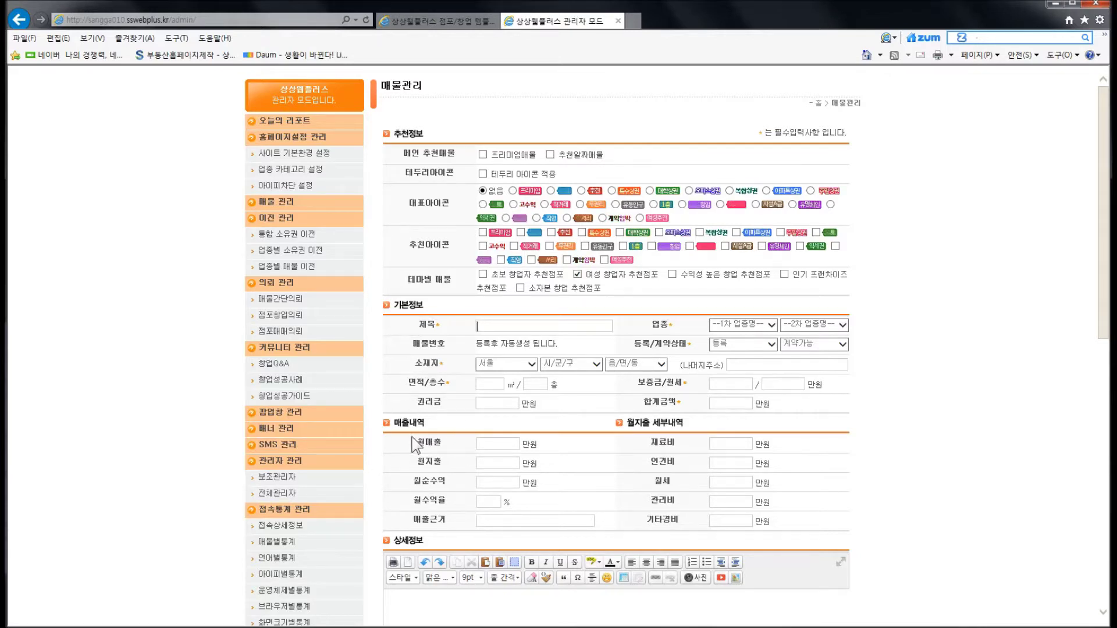
left_click(441, 340)
left_click(439, 360)
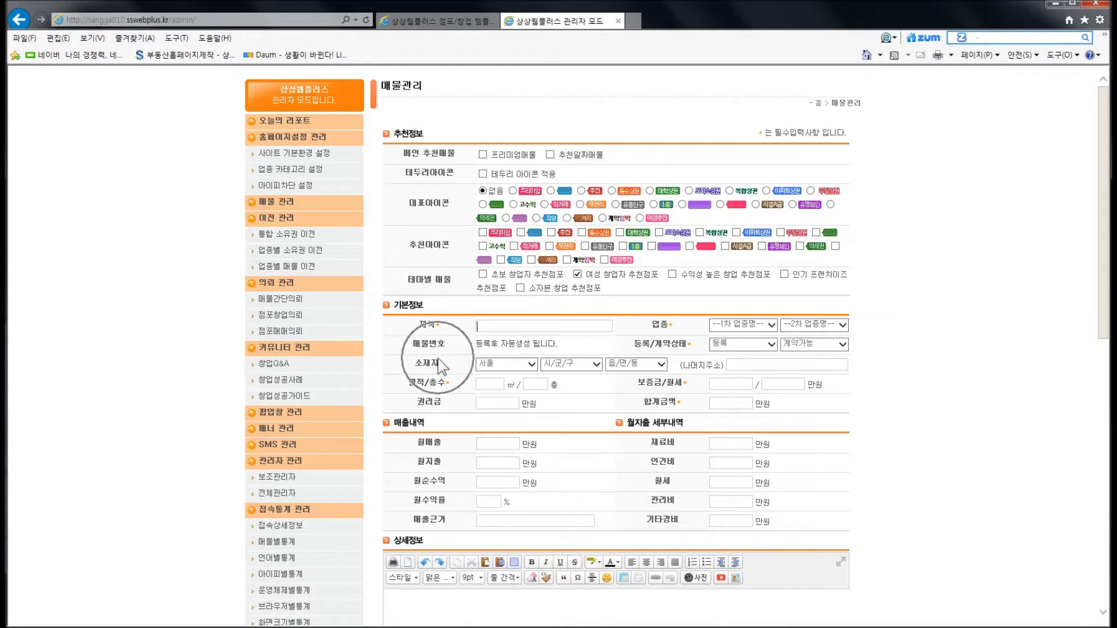
key("ctrl")
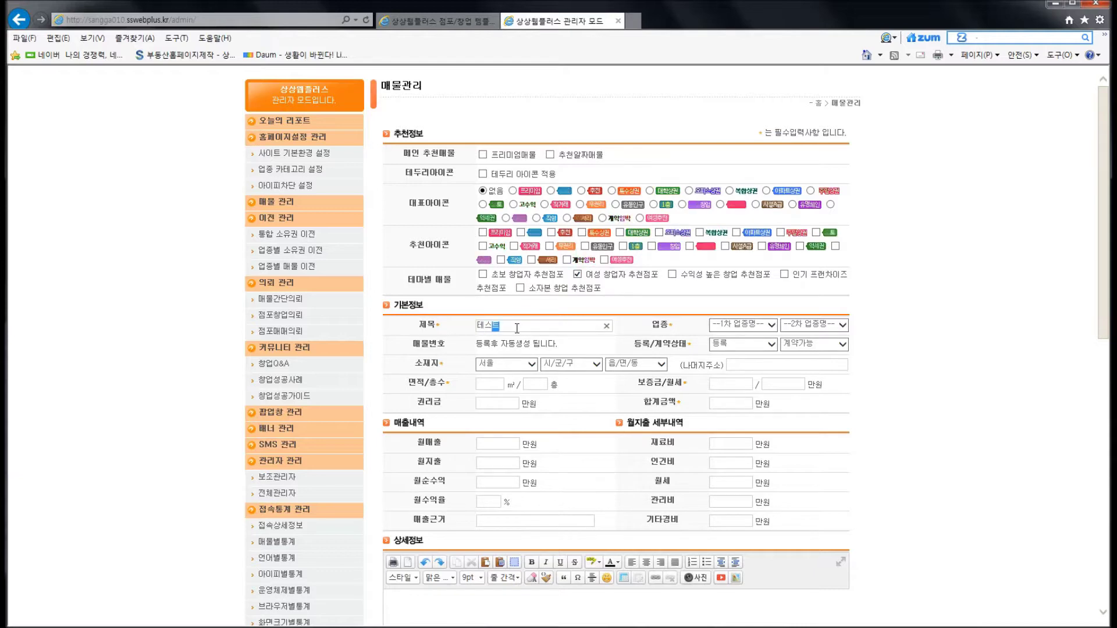
Step: Set the listing's business type to 휴게음식점 with the subcategory 제과/베이커리
left_click(716, 327)
left_click(719, 335)
left_click(801, 330)
left_click(801, 336)
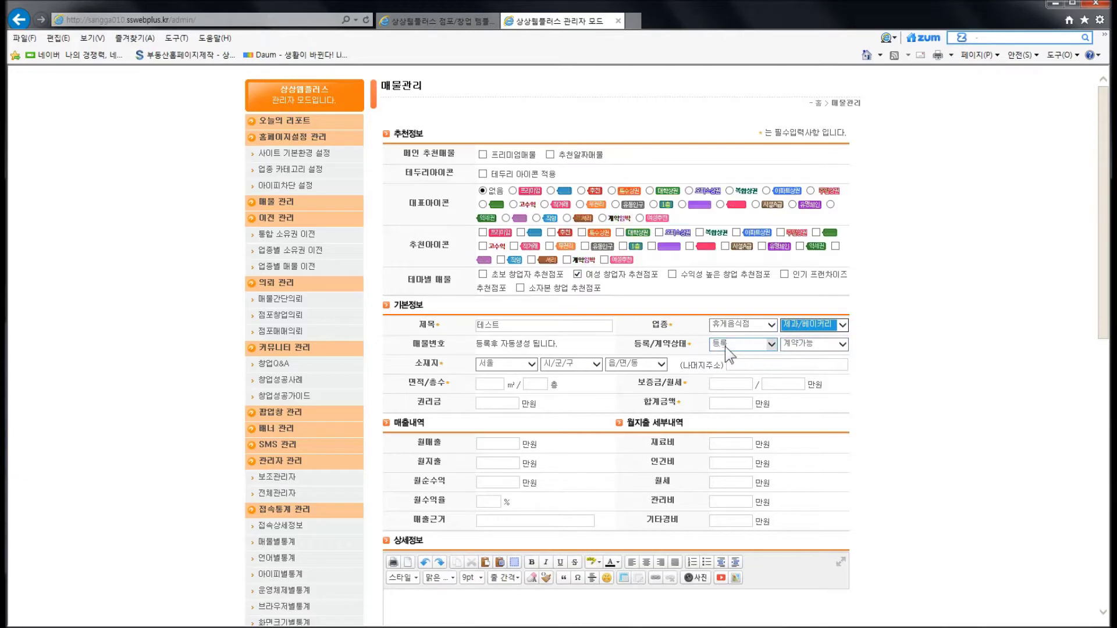
Step: Set the listing's location to 강동구, 고덕동 in 서울
left_click(582, 369)
left_click(573, 396)
left_click(628, 365)
left_click(627, 385)
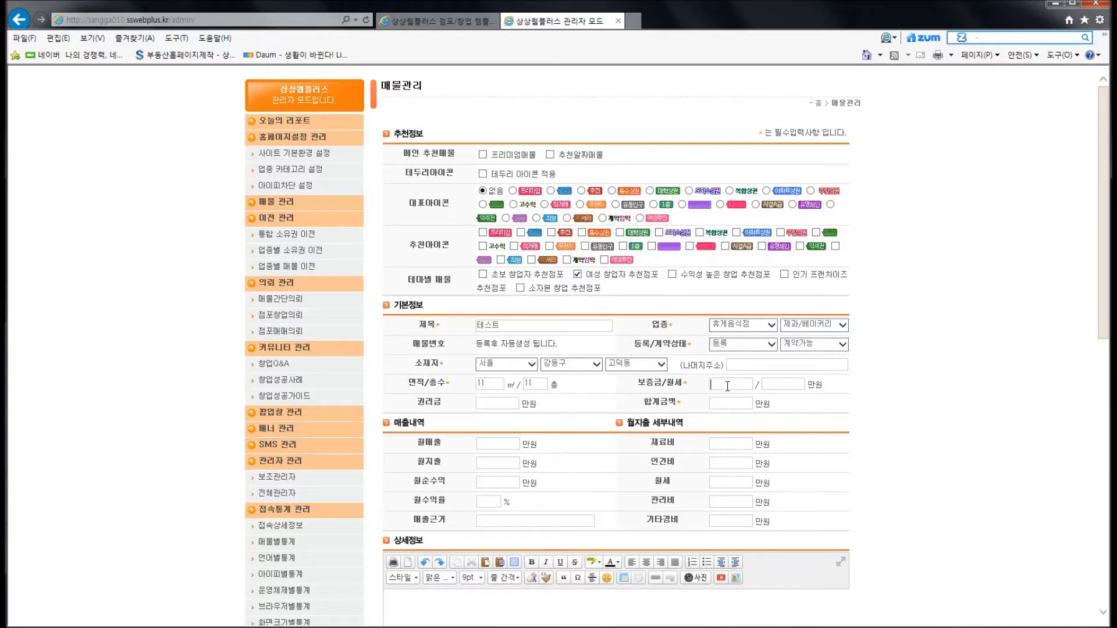
Step: Fill in an area of 11 ㎡, floor 11, a deposit of 11 만원 and a monthly rent of 11 만원
left_click(793, 388)
type("11")
scroll(587, 418, "down", 3)
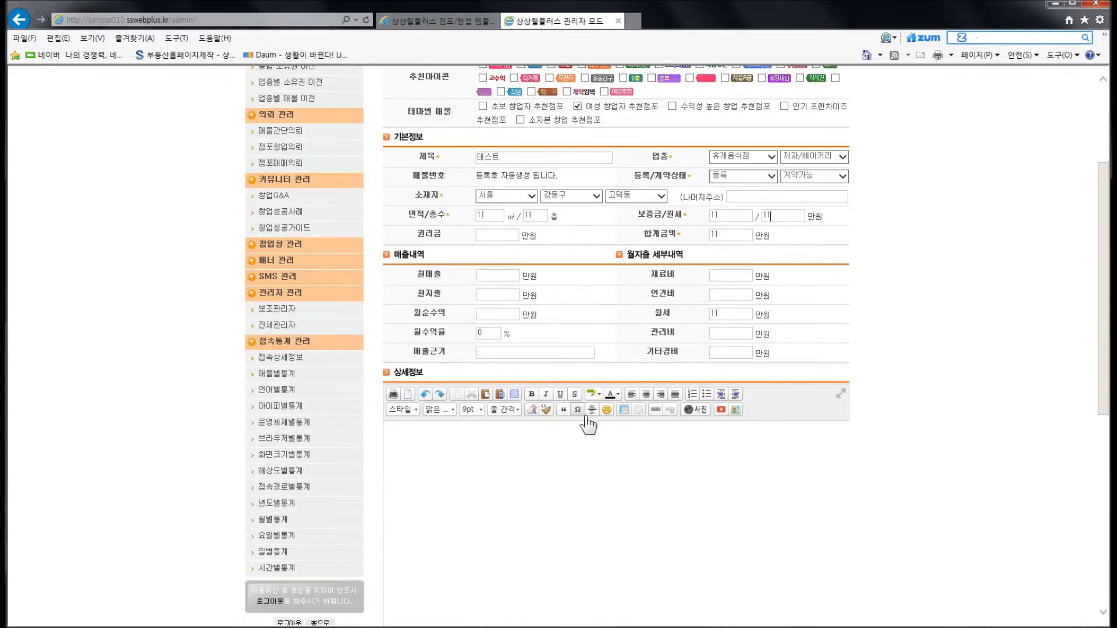
scroll(582, 281, "up", 3)
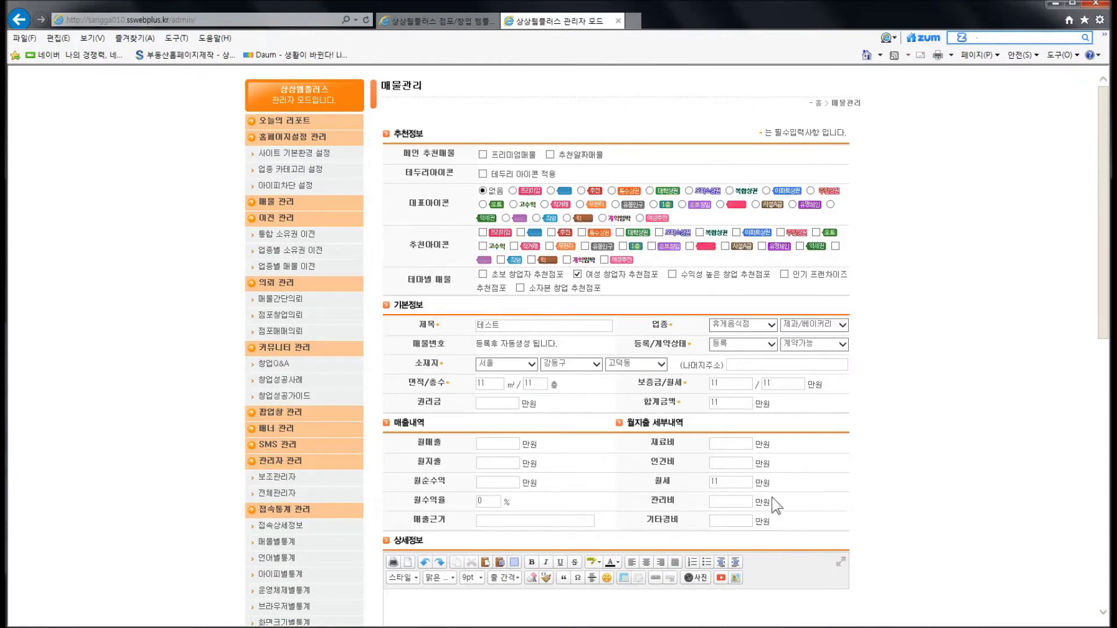
Step: Write 상세정보 테스트 as the text of the listing's detailed information section
scroll(573, 437, "down", 2)
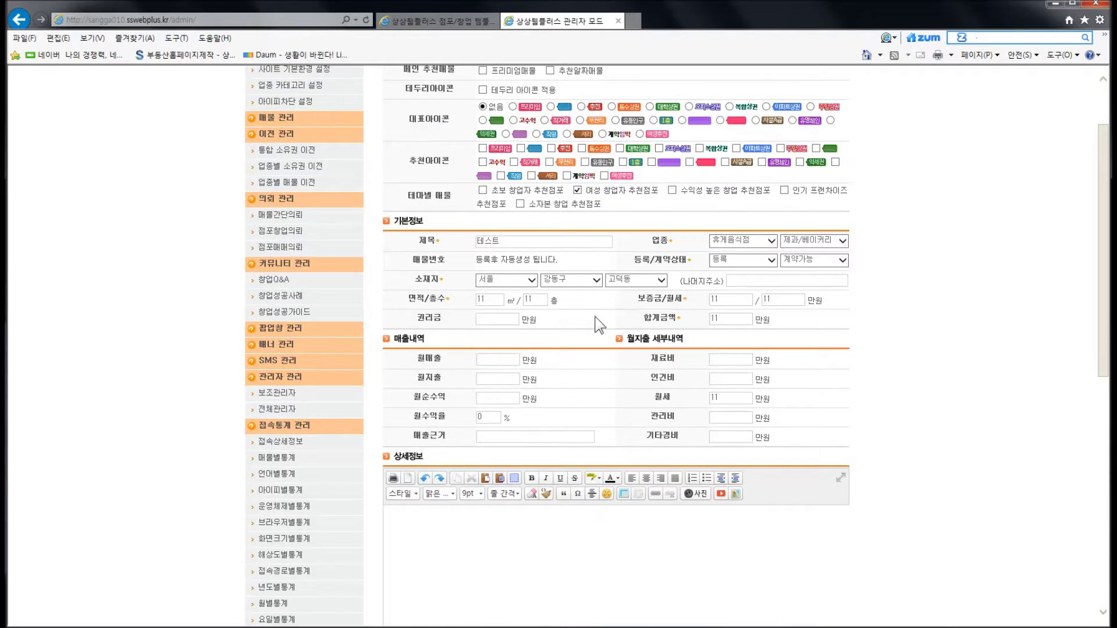
left_click(602, 340)
scroll(603, 339, "down", 3)
left_click(540, 425)
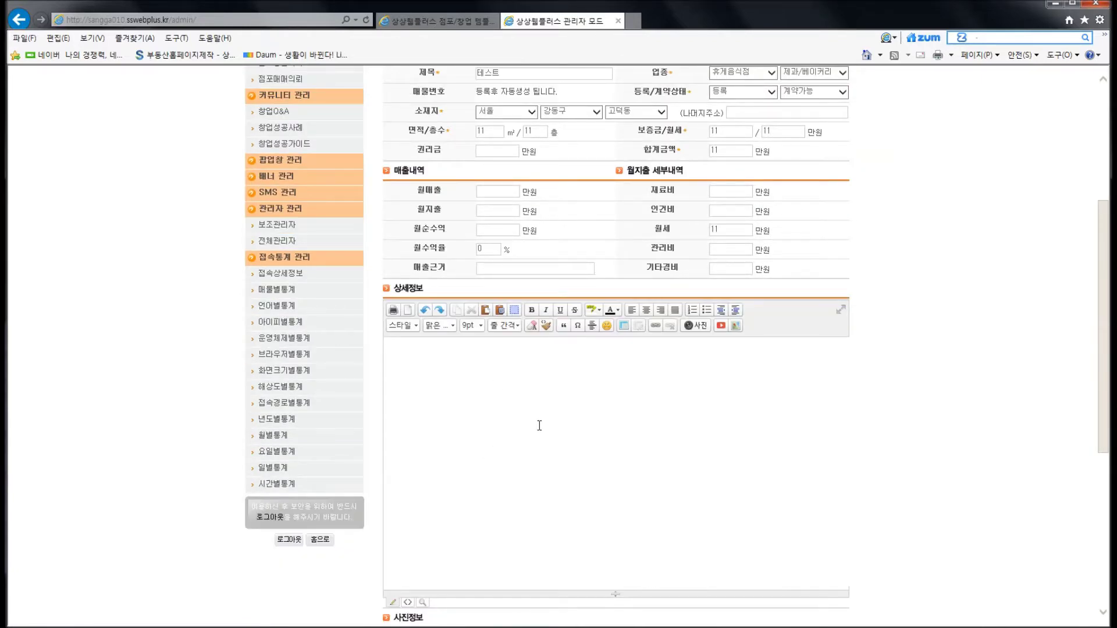
left_click(582, 180)
left_click(503, 412)
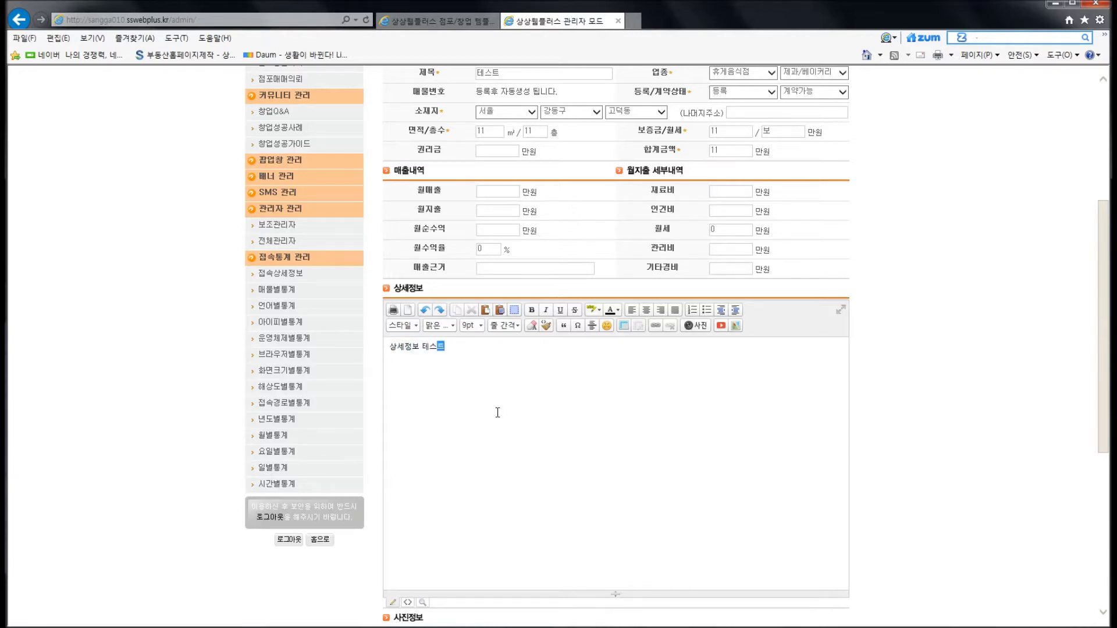
Step: Color all of the detailed information text red
key("ctrl")
key("ctrl")
left_click(617, 316)
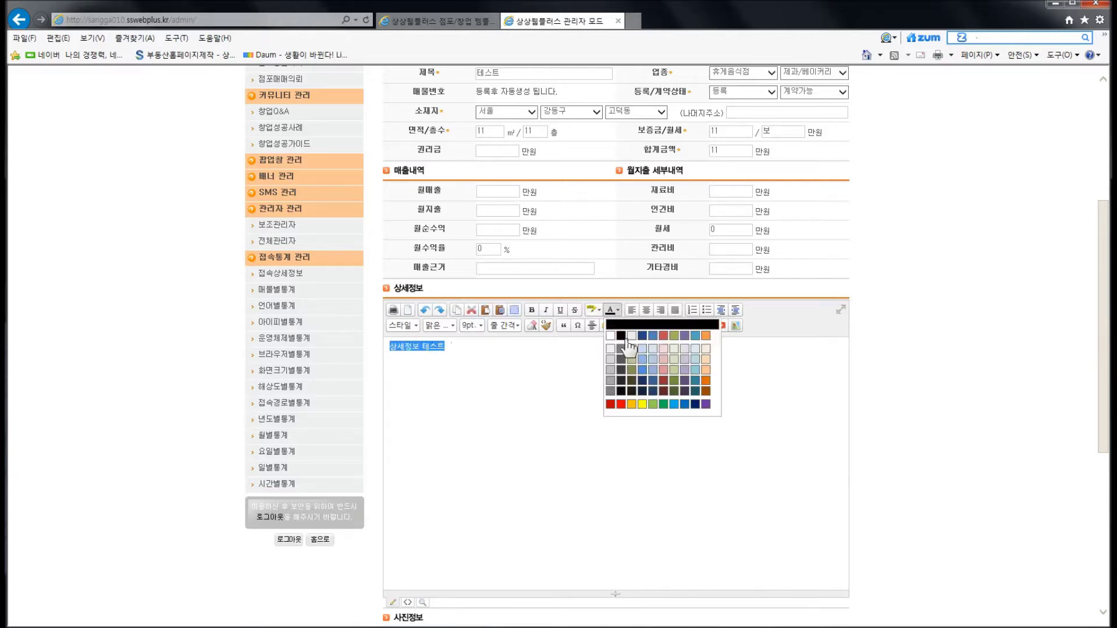
left_click(627, 408)
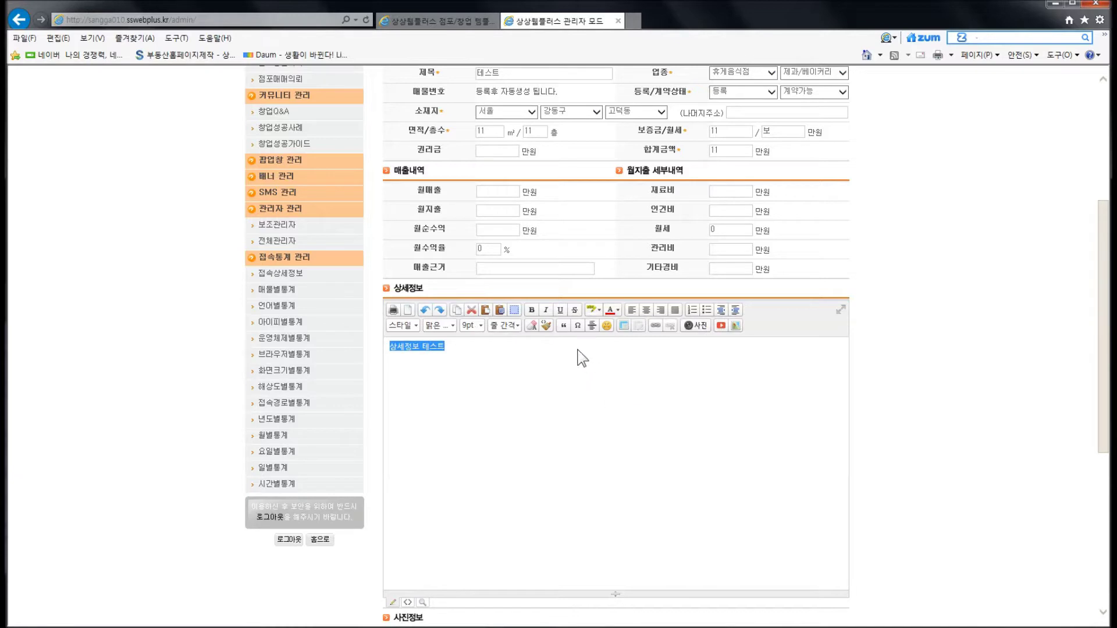
Step: Set the font size of the detailed information text to 12pt
left_click(471, 327)
left_click(494, 371)
left_click(454, 373)
Step: Attach the penguins picture from the 사진 샘플 folder as the listing's first photo
scroll(558, 399, "down", 5)
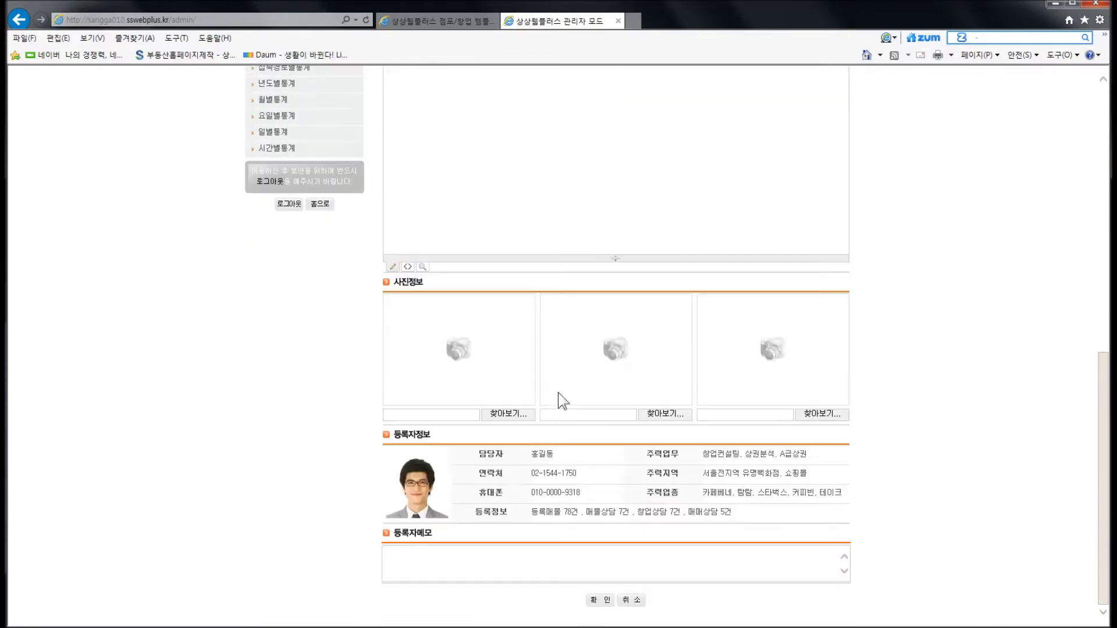
left_click(412, 290)
left_click(412, 291)
left_click(574, 359)
left_click(501, 416)
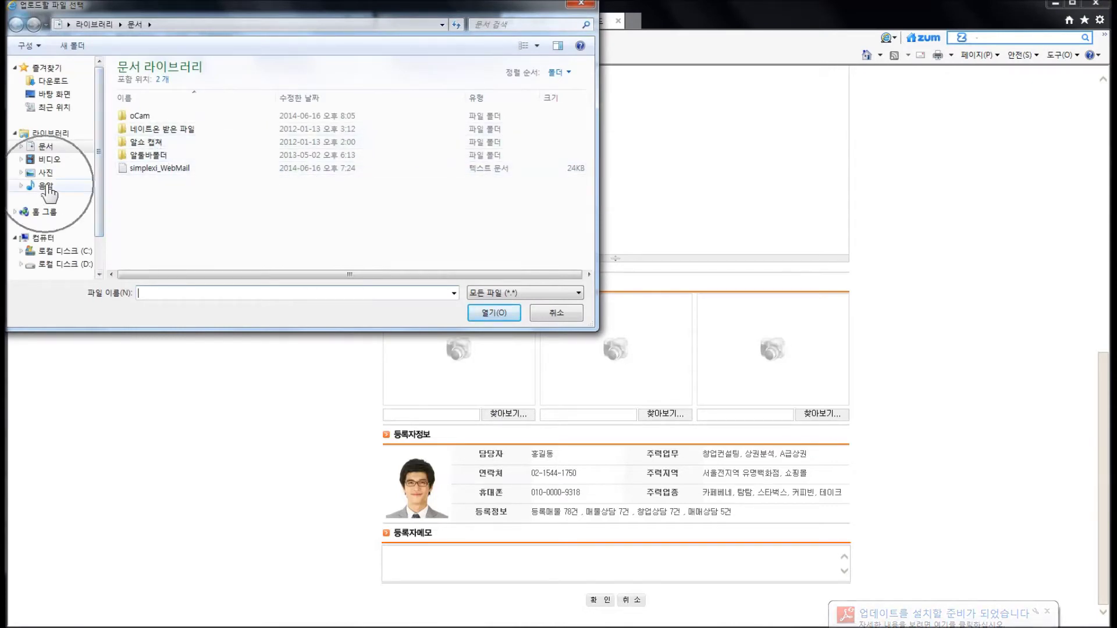
left_click(52, 162)
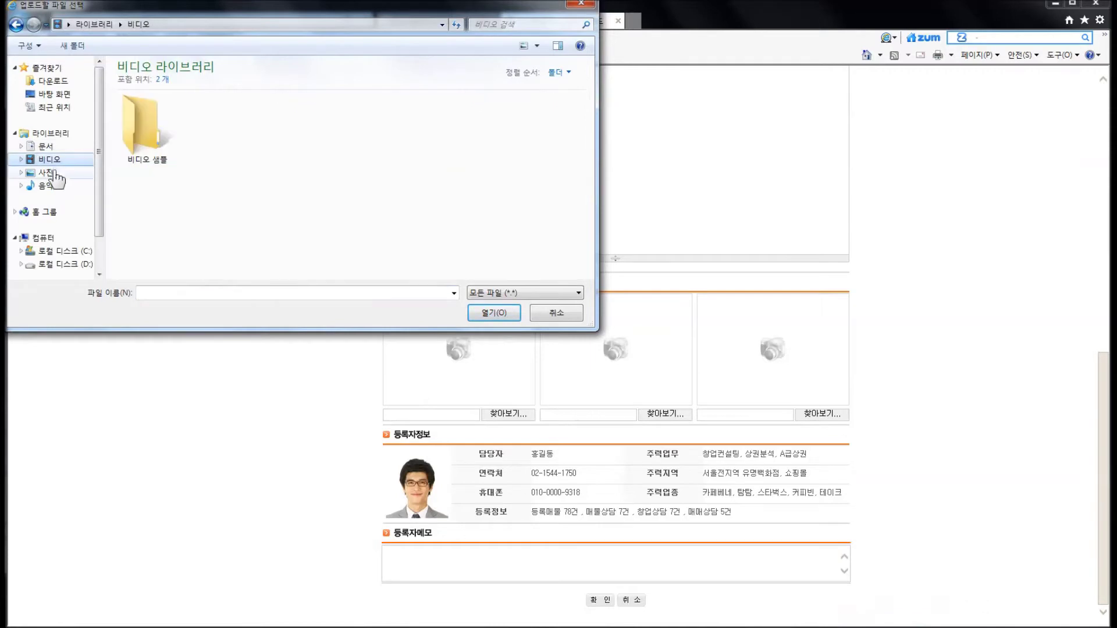
left_click(48, 173)
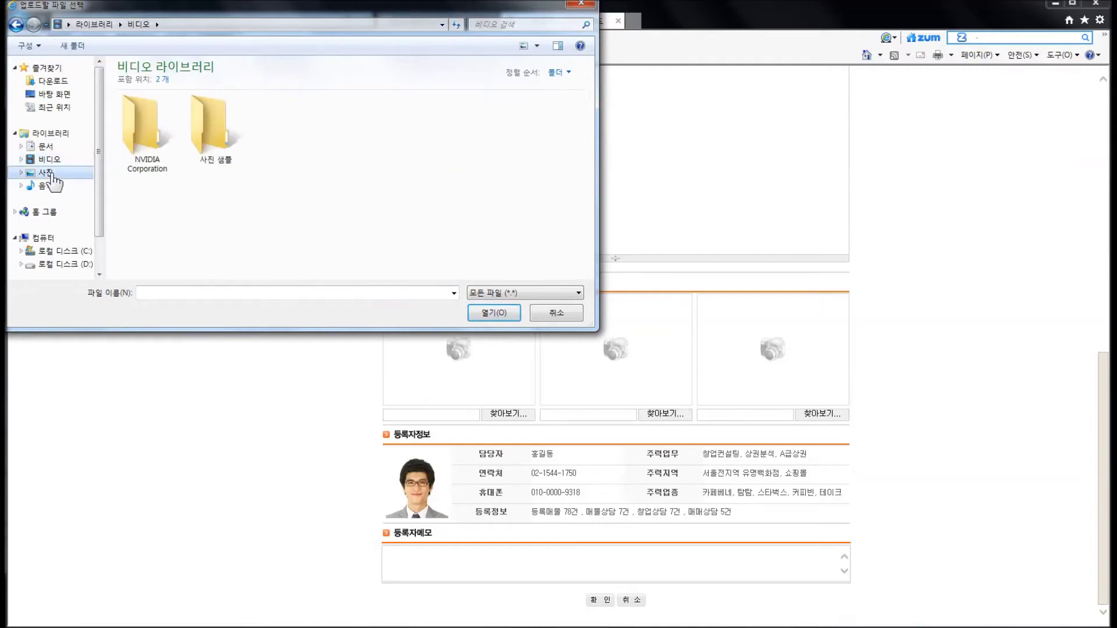
double_click(214, 131)
double_click(142, 208)
left_click(427, 392)
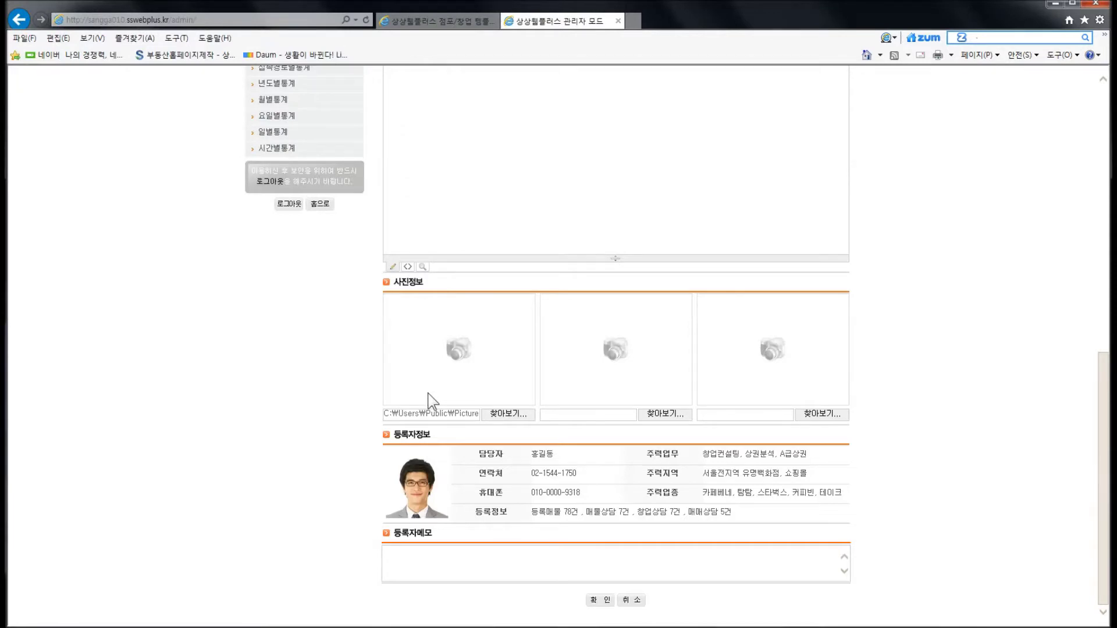
Step: Review the completed form and register the 테스트 listing
scroll(428, 392, "up", 10)
left_click(482, 155)
left_click(482, 173)
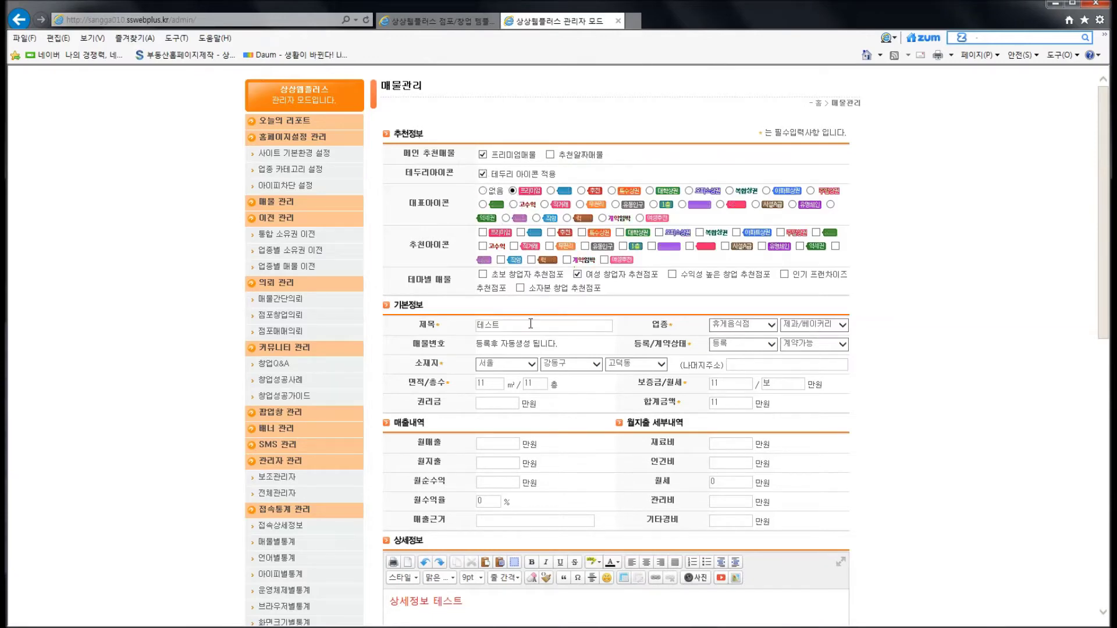
scroll(534, 330, "down", 10)
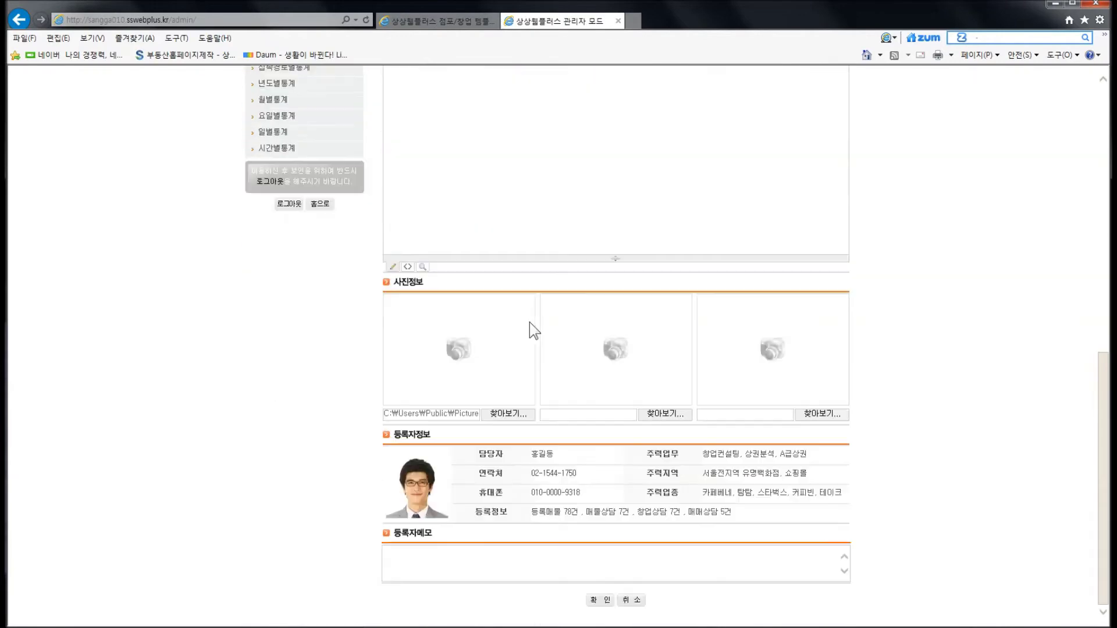
left_click(595, 599)
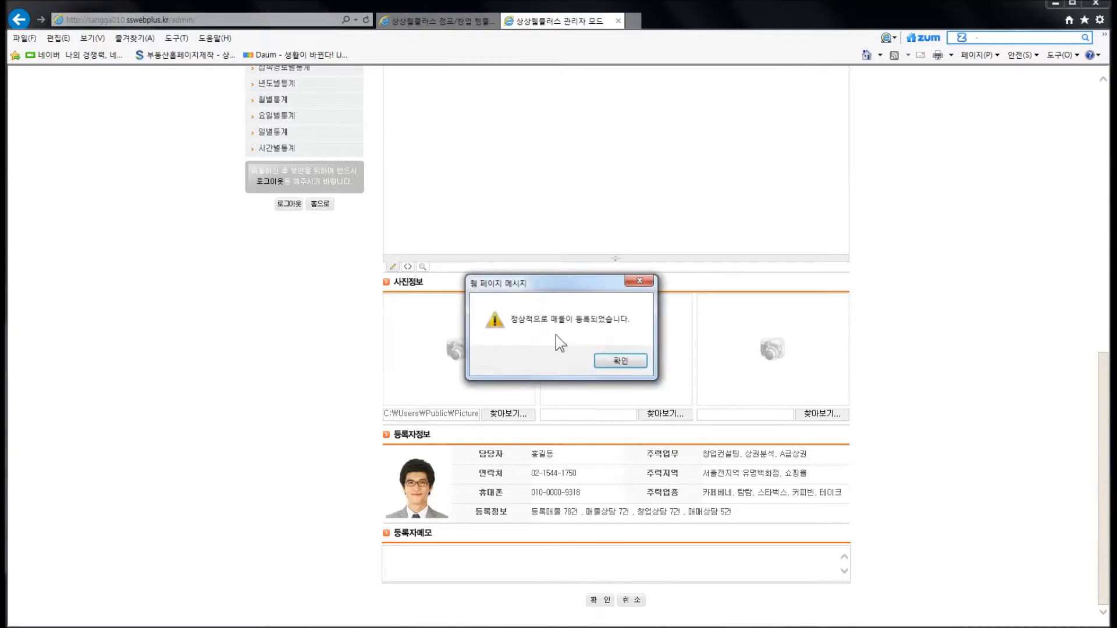
left_click(608, 360)
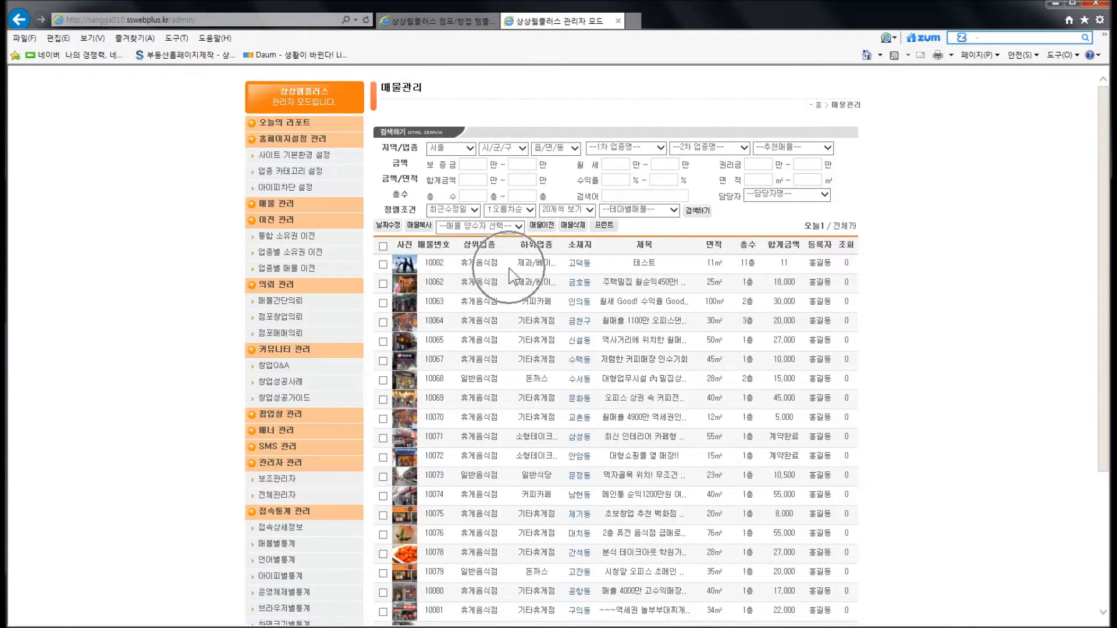
Step: Refresh the public website and check how the 테스트 listing appears among the premium listings
left_click(439, 26)
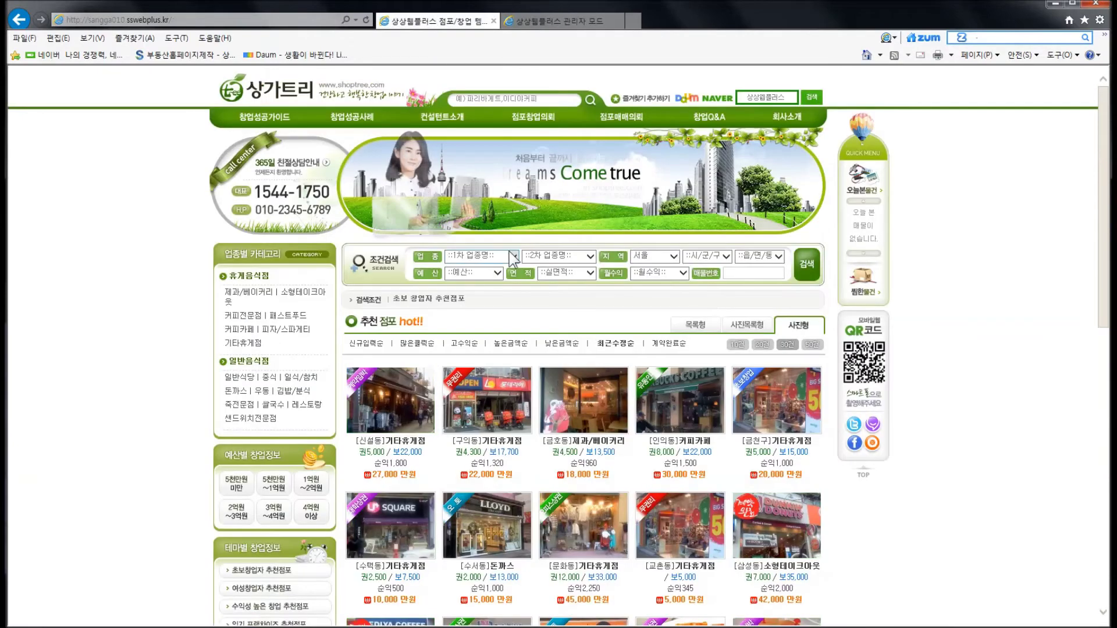
key("F5")
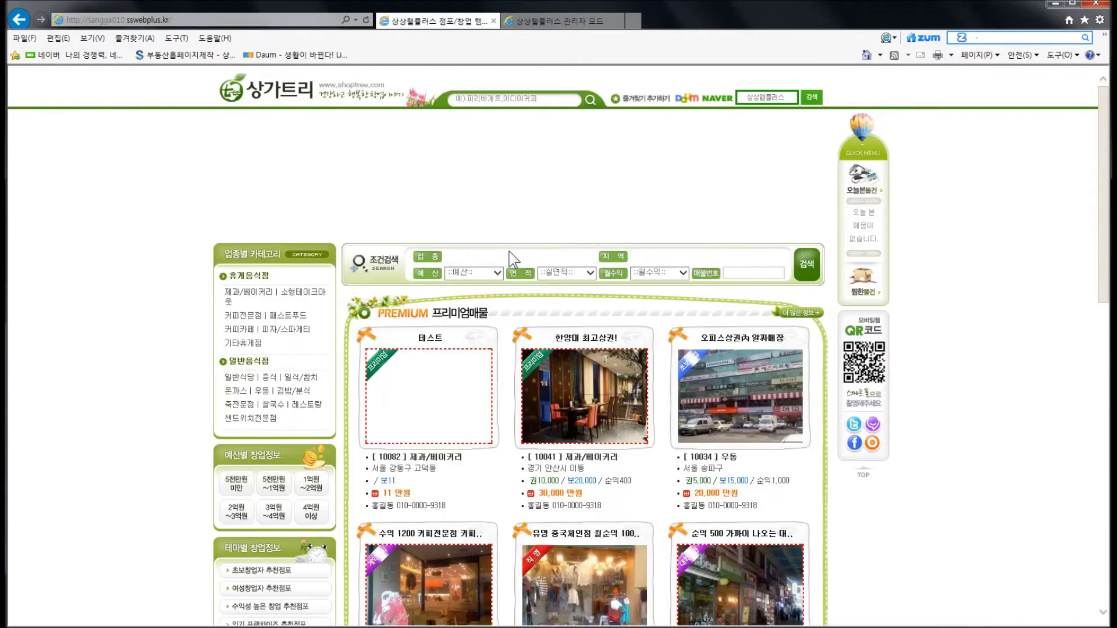
left_click(443, 408)
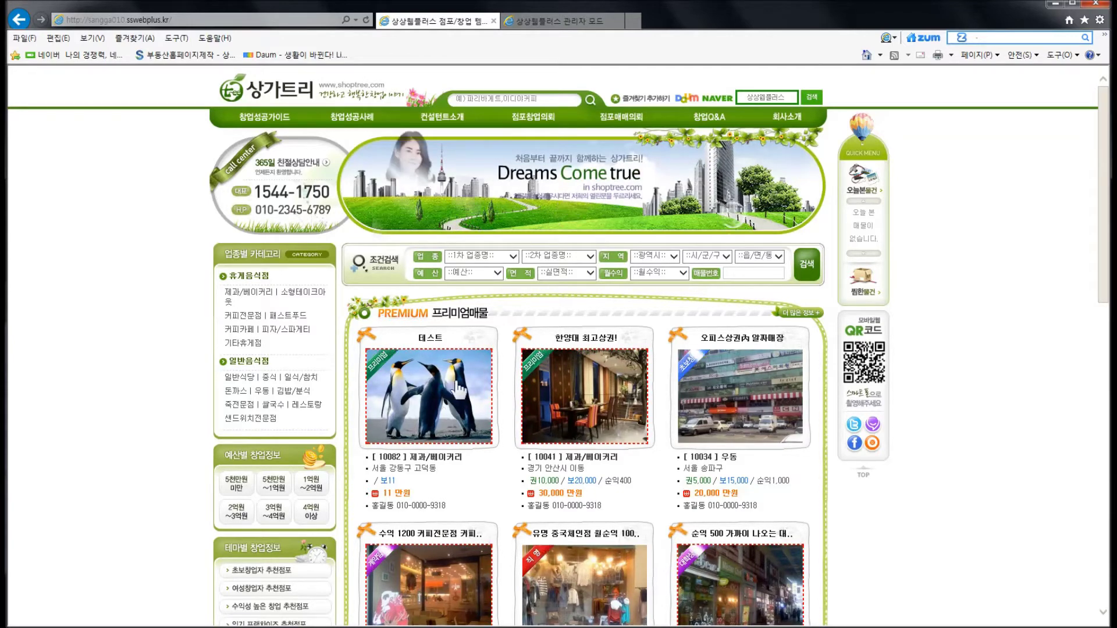
Step: Return to the admin site, view the 테스트 listing's details and open it for editing
left_click(558, 21)
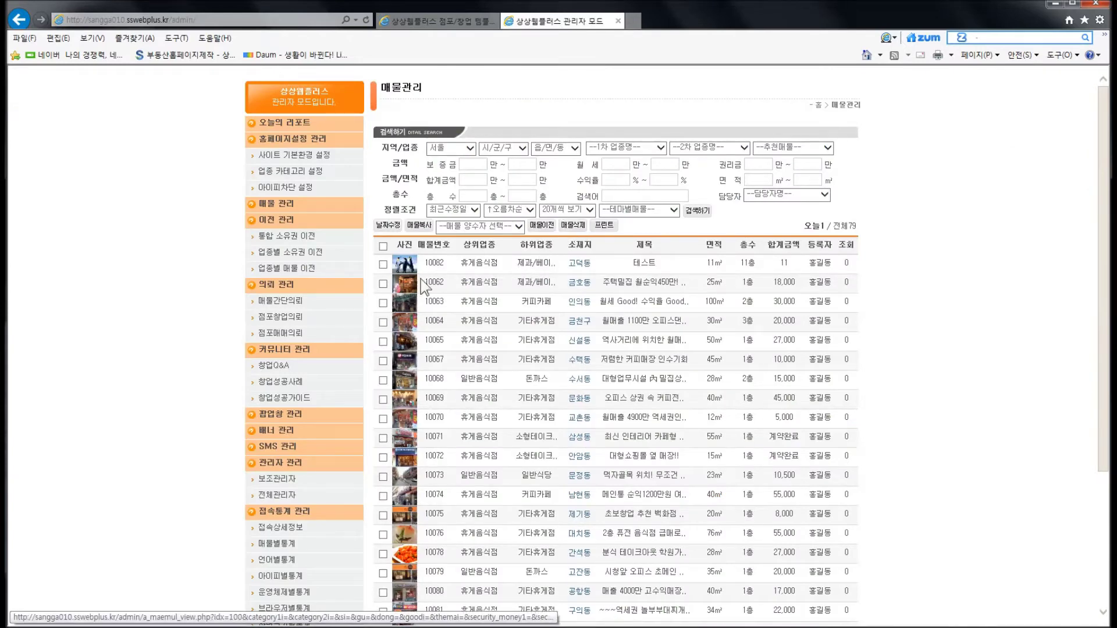
left_click(476, 268)
scroll(641, 383, "down", 5)
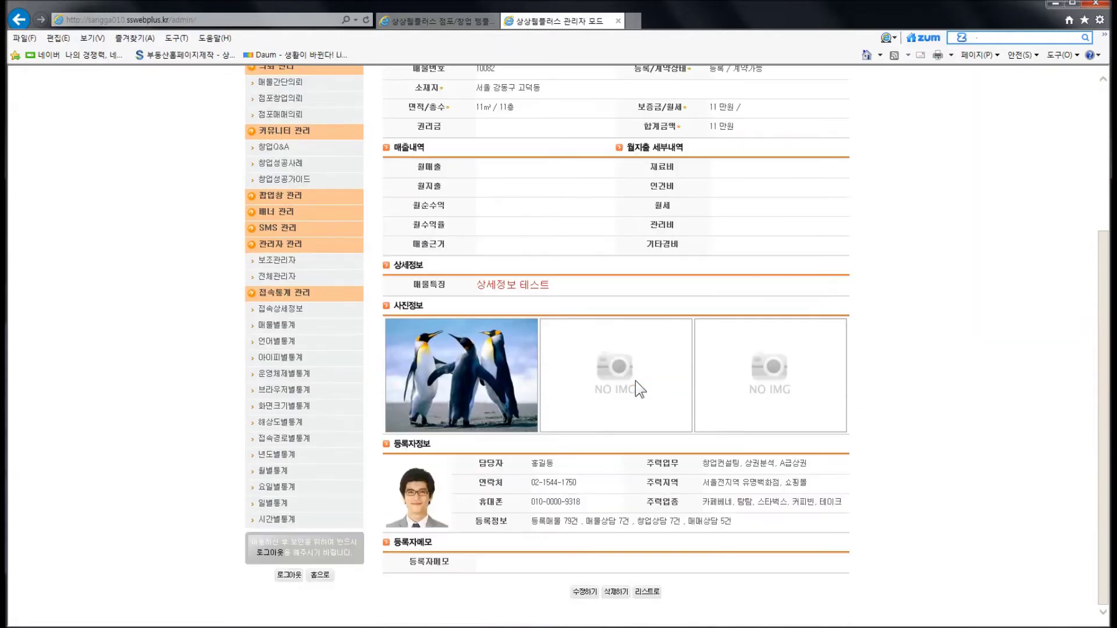
left_click(581, 593)
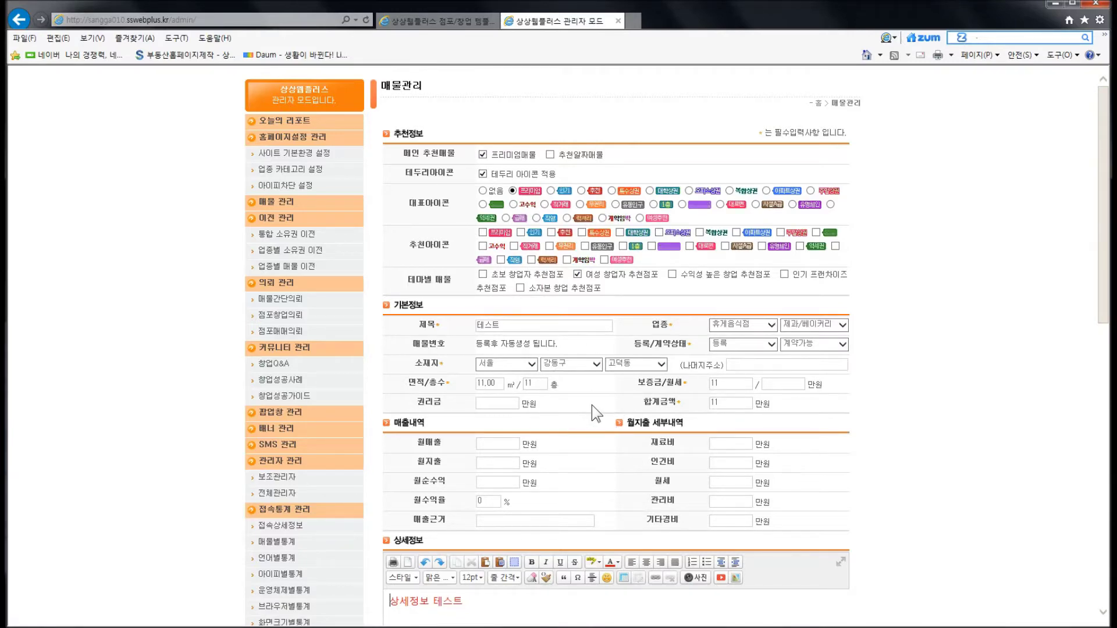
Step: Save the 테스트 listing from its edit form and return to the listing overview
scroll(592, 405, "down", 10)
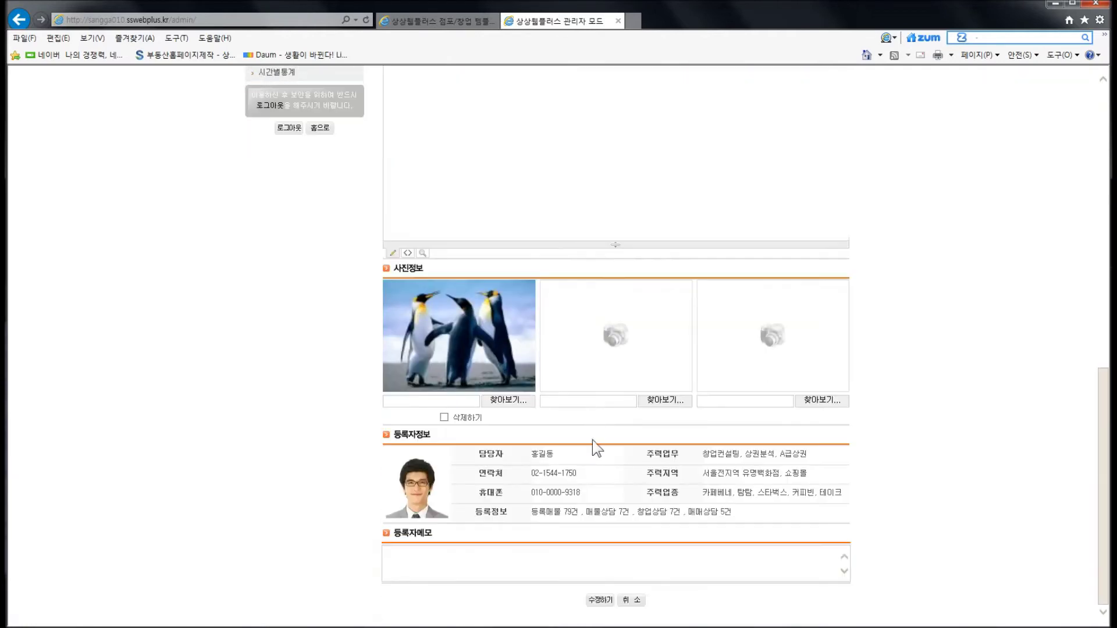
left_click(599, 601)
left_click(596, 362)
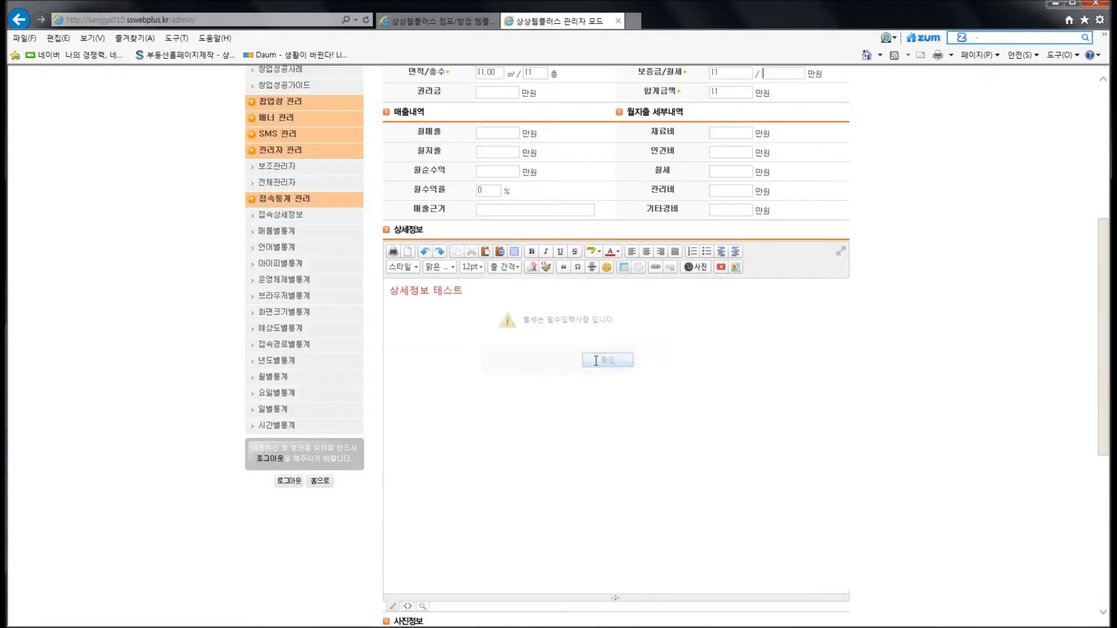
scroll(596, 378, "down", 5)
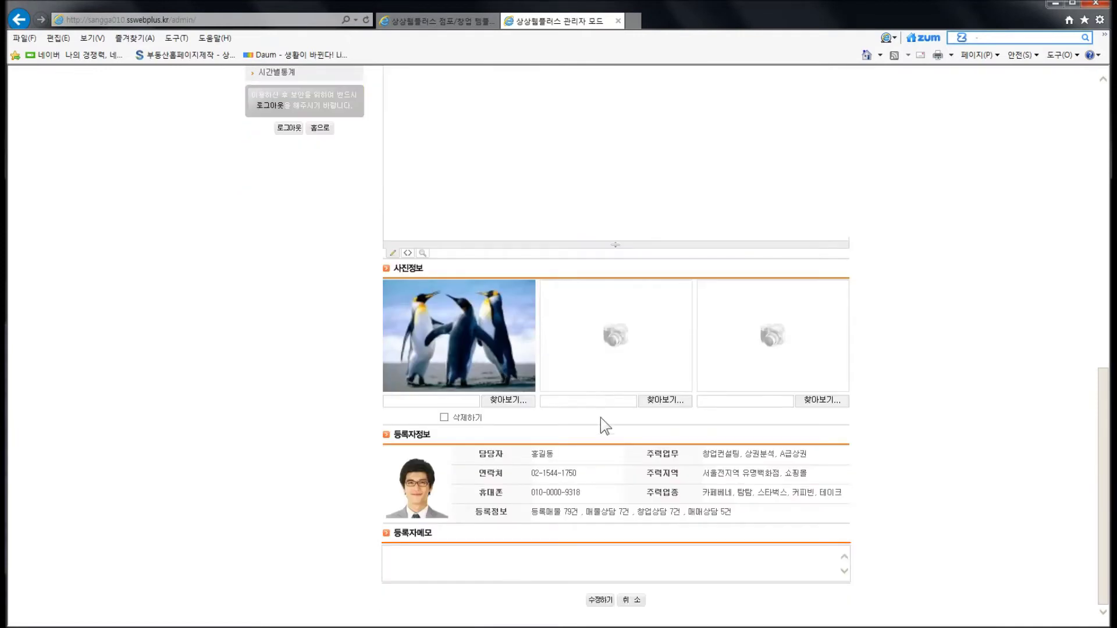
left_click(600, 601)
left_click(626, 364)
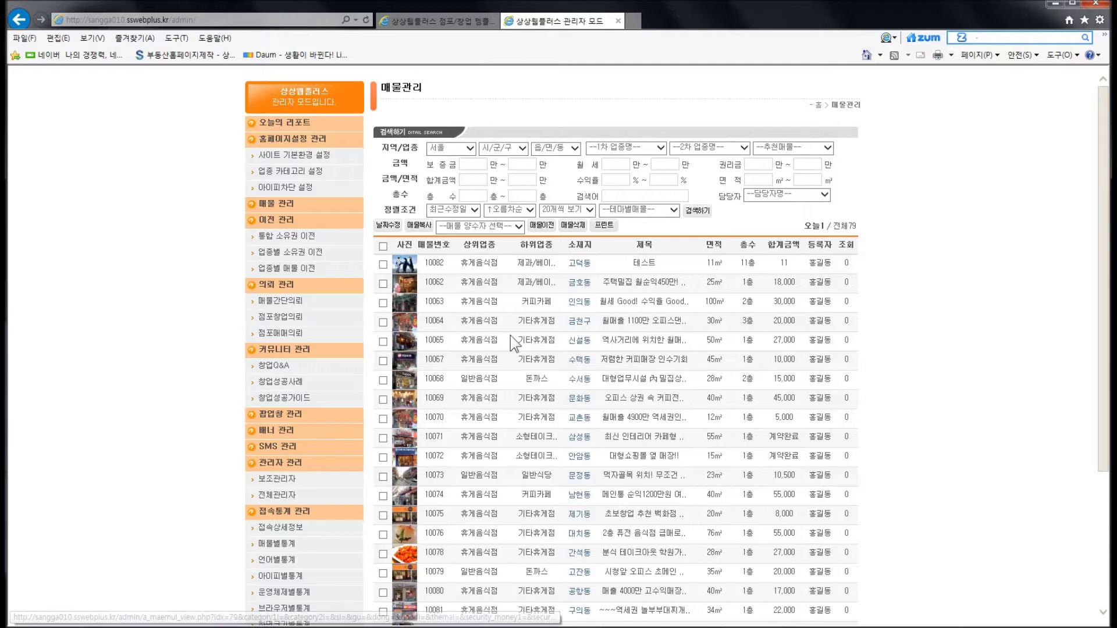
Step: Review the listing search conditions and search the listings for the region 서울
left_click(405, 146)
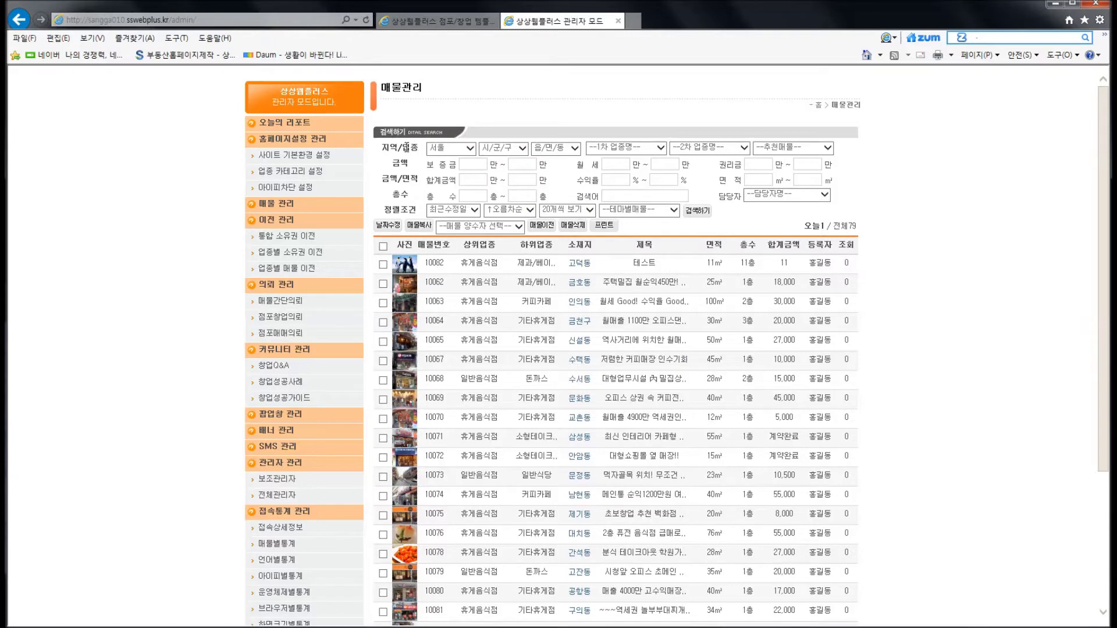
left_click(573, 344)
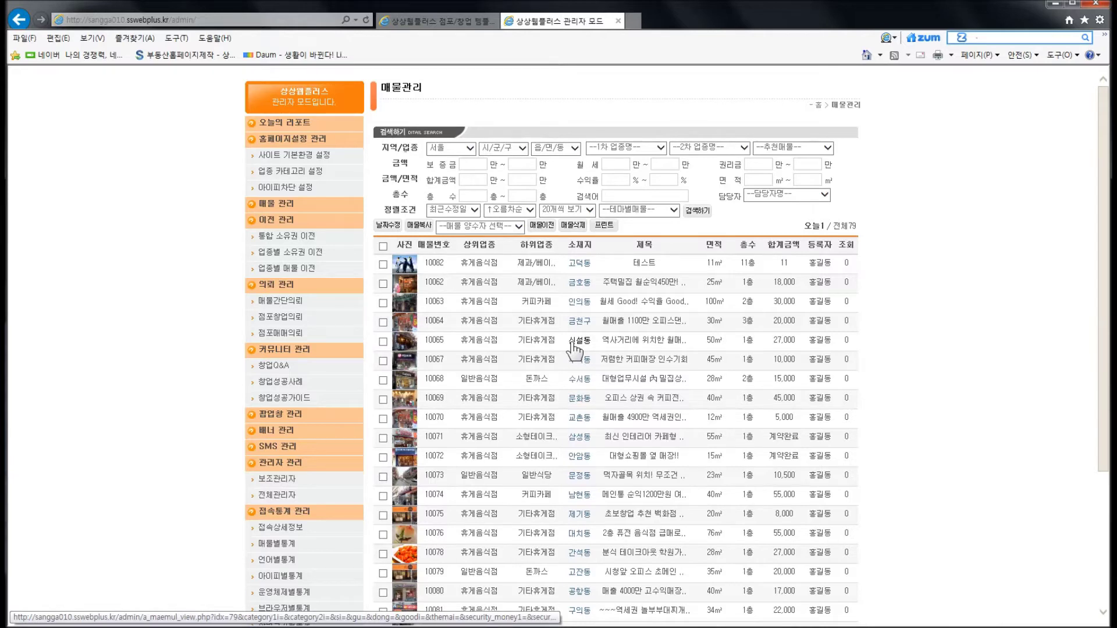
left_click(498, 172)
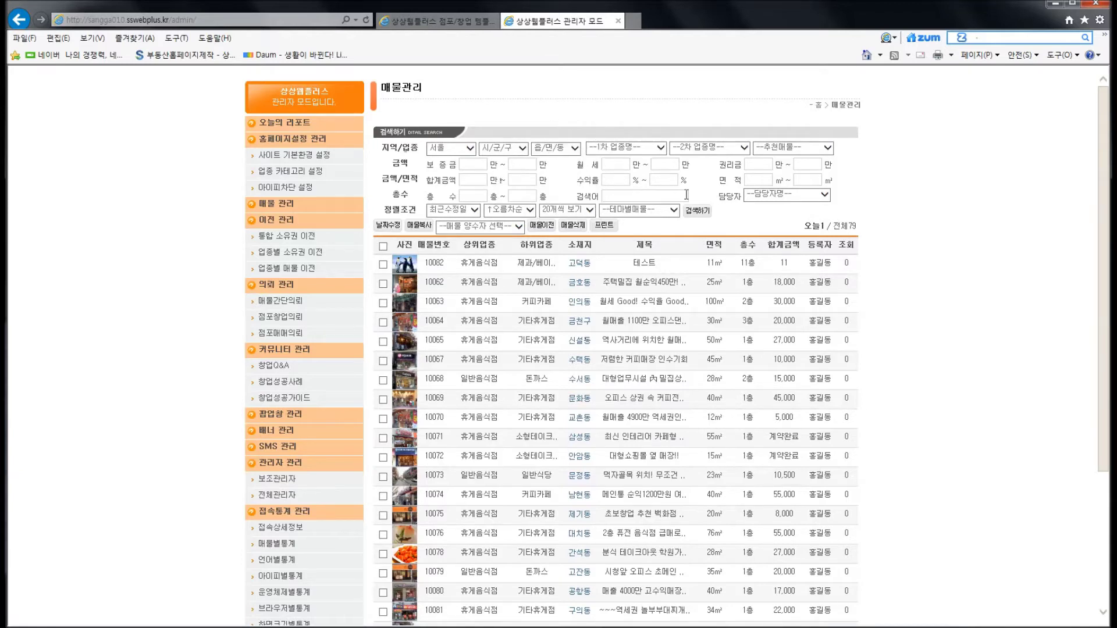
left_click(704, 216)
left_click(616, 348)
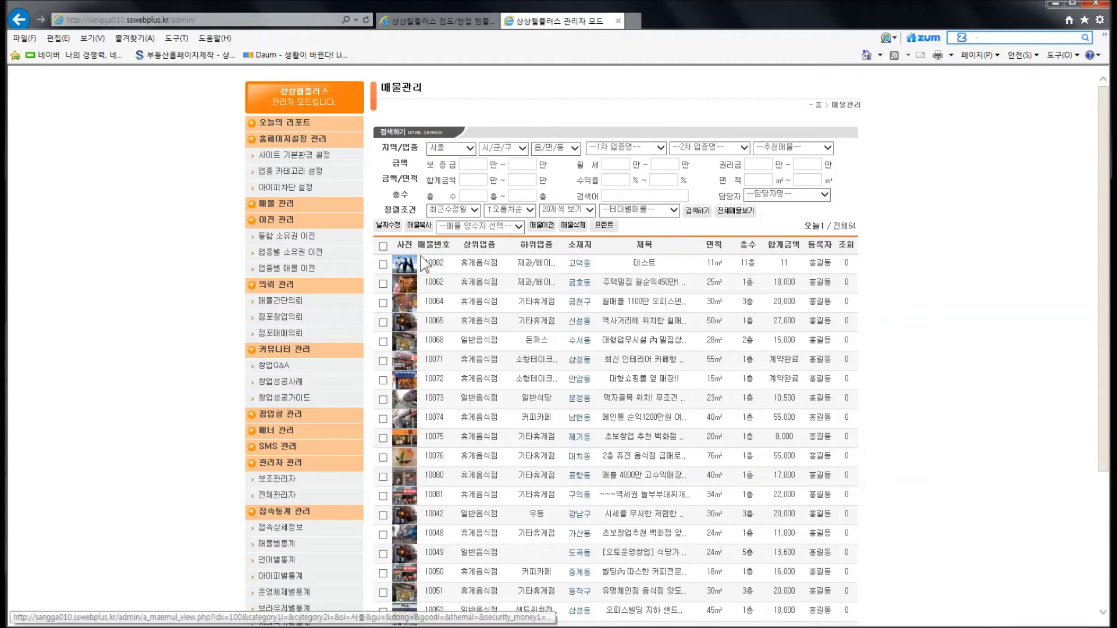
left_click(385, 228)
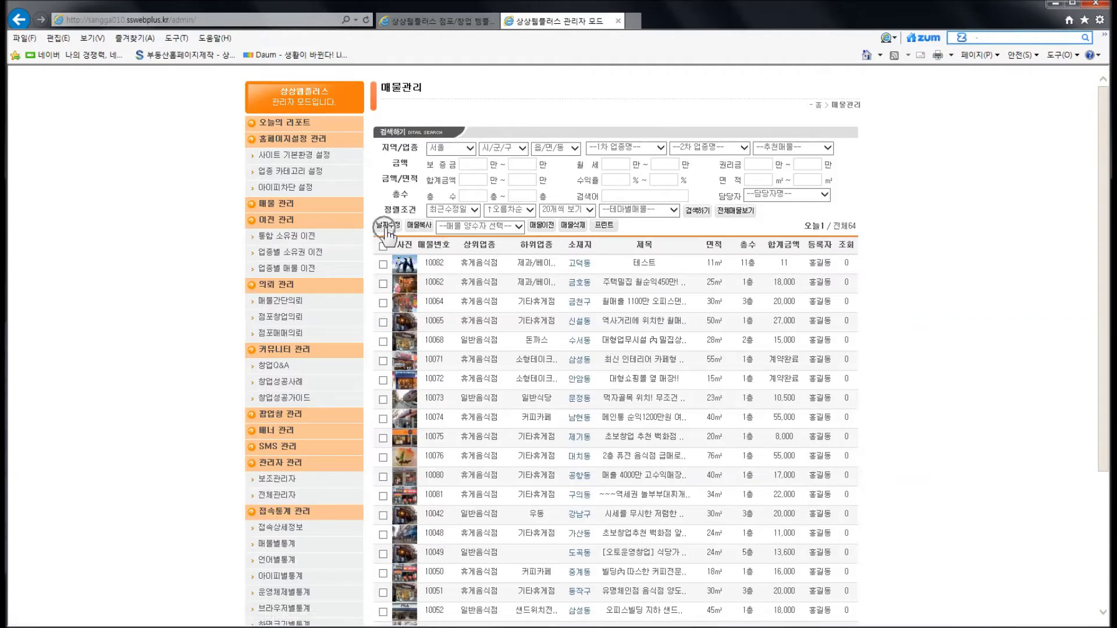
left_click(417, 227)
left_click(545, 228)
left_click(557, 227)
left_click(394, 231)
left_click(393, 231)
Step: Switch to the public website and look up the number of the last listing in the premium section
left_click(441, 23)
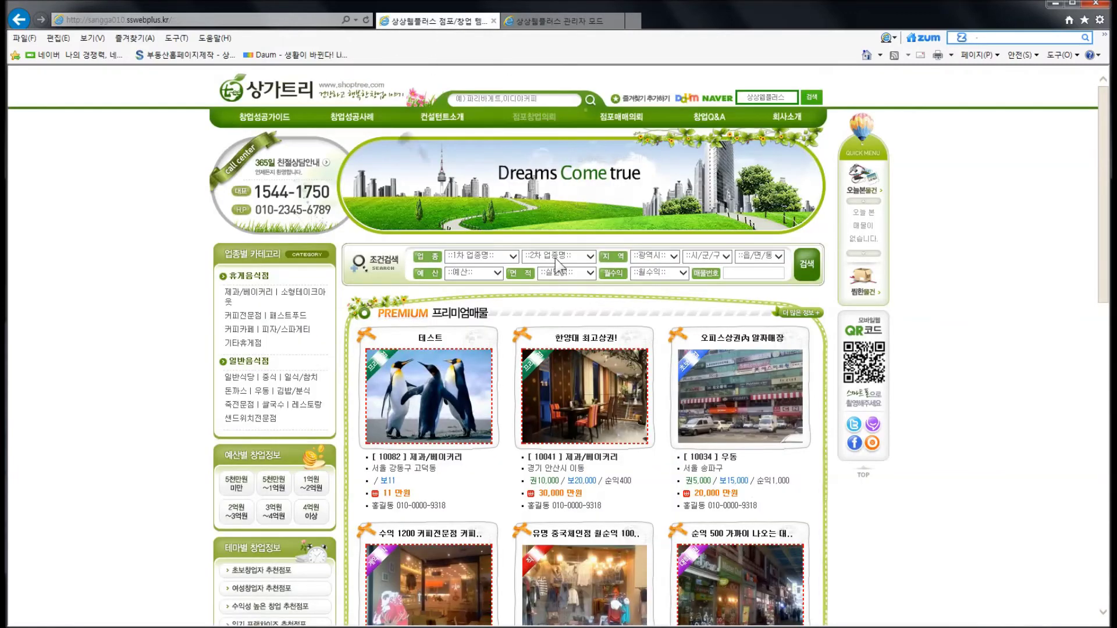
scroll(534, 440, "down", 4)
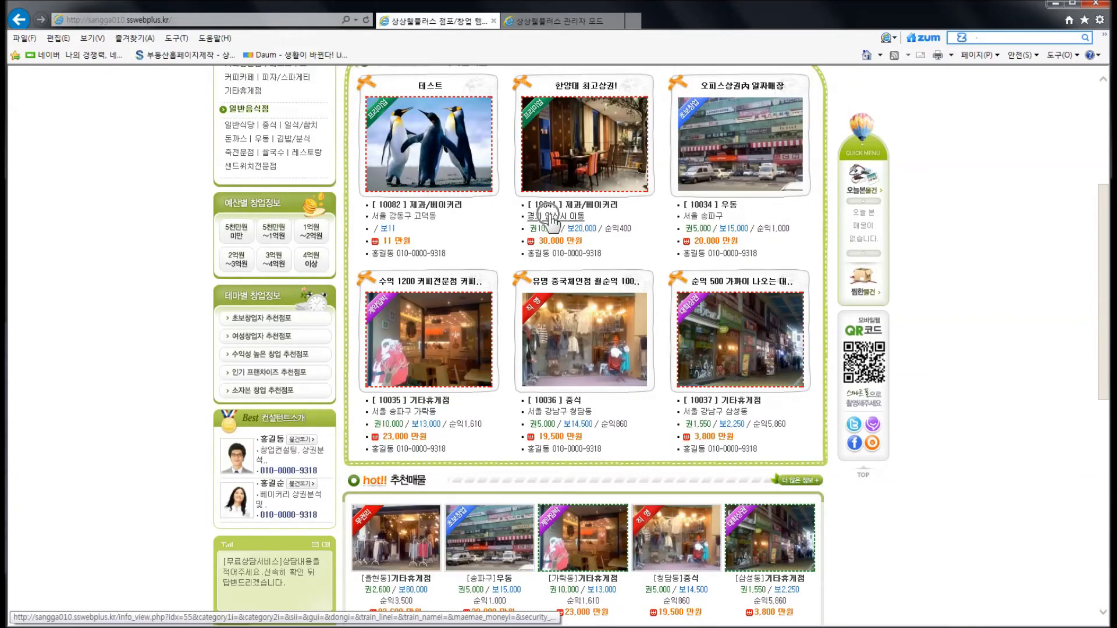
left_click(704, 406)
left_click(704, 406)
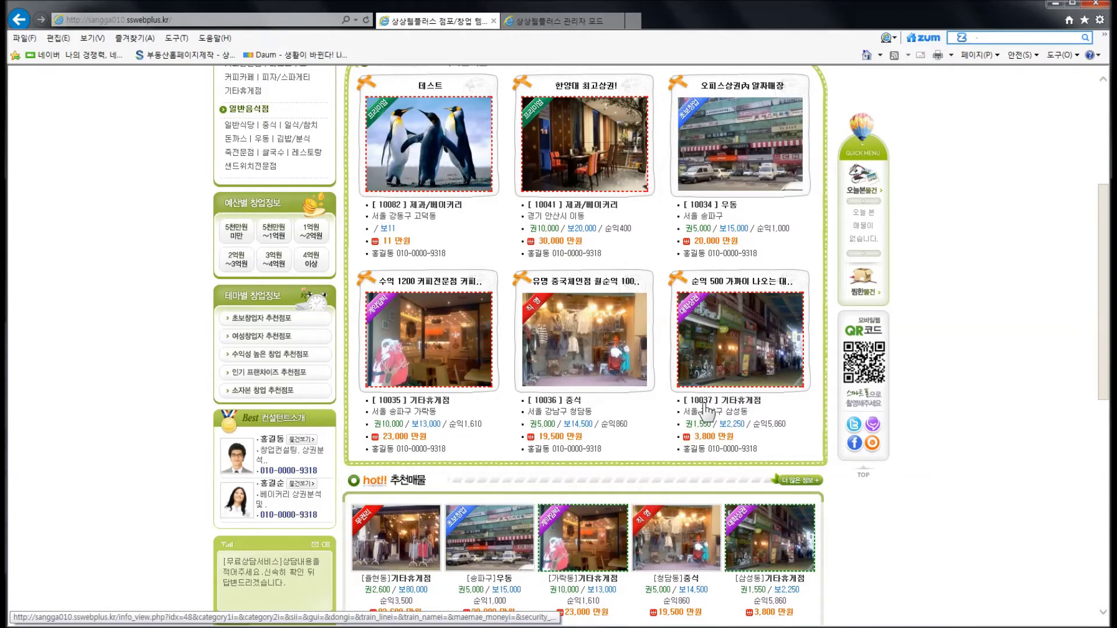
Step: In the admin site, search the listings for 10037 and update that listing's modification date
left_click(546, 23)
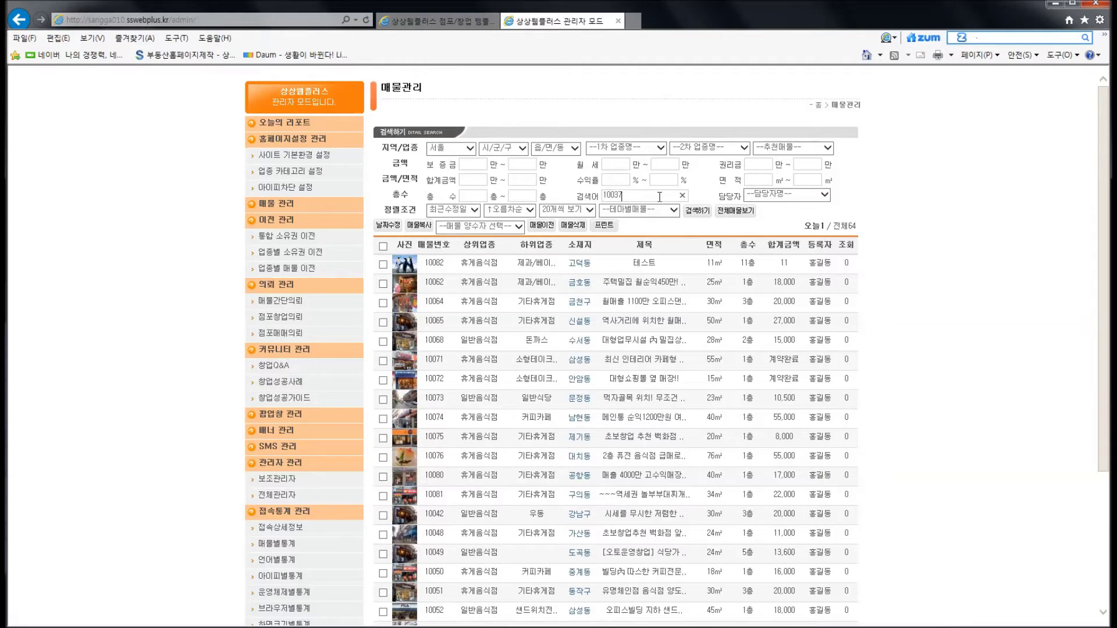
left_click(696, 212)
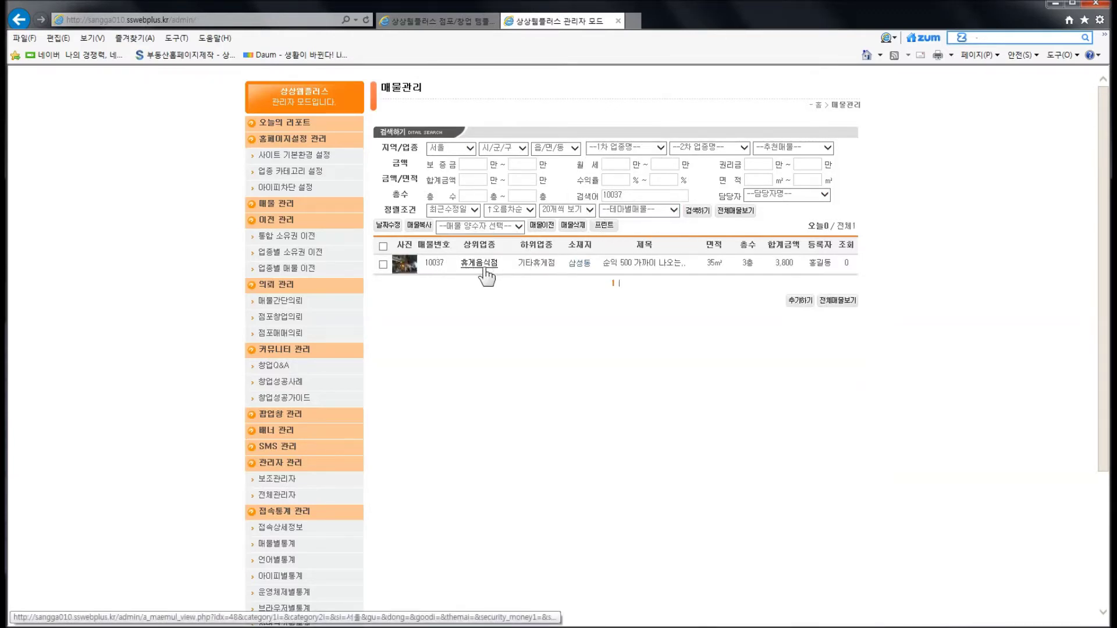
left_click(383, 265)
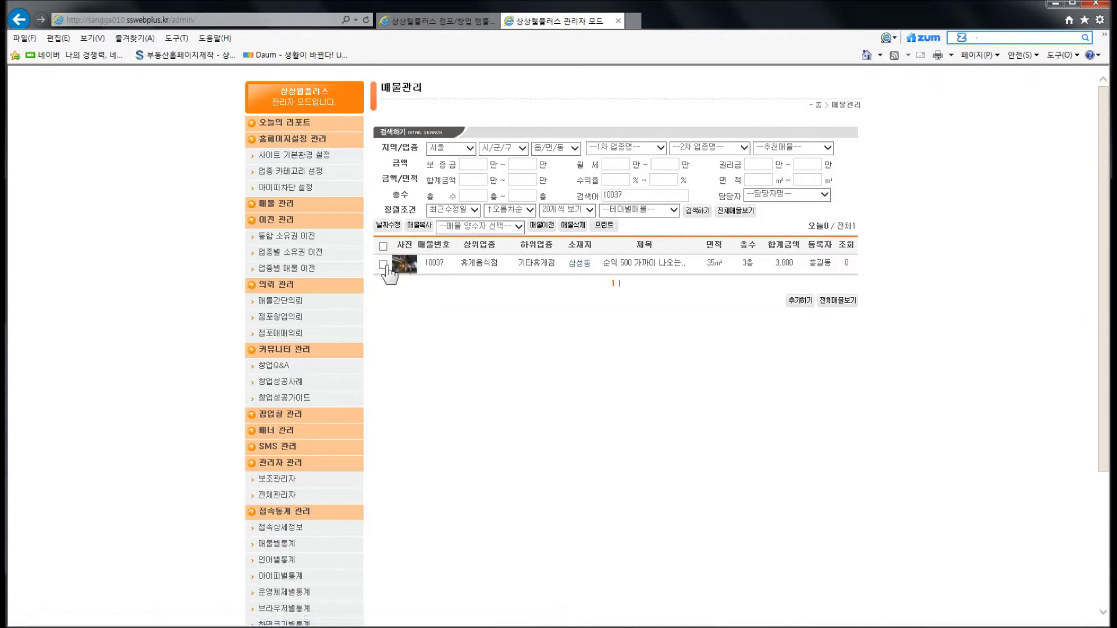
left_click(392, 228)
left_click(557, 324)
left_click(651, 359)
Step: Refresh the public website, check listing 10037's position in the premium section, and return to the admin site
left_click(445, 22)
left_click(733, 350)
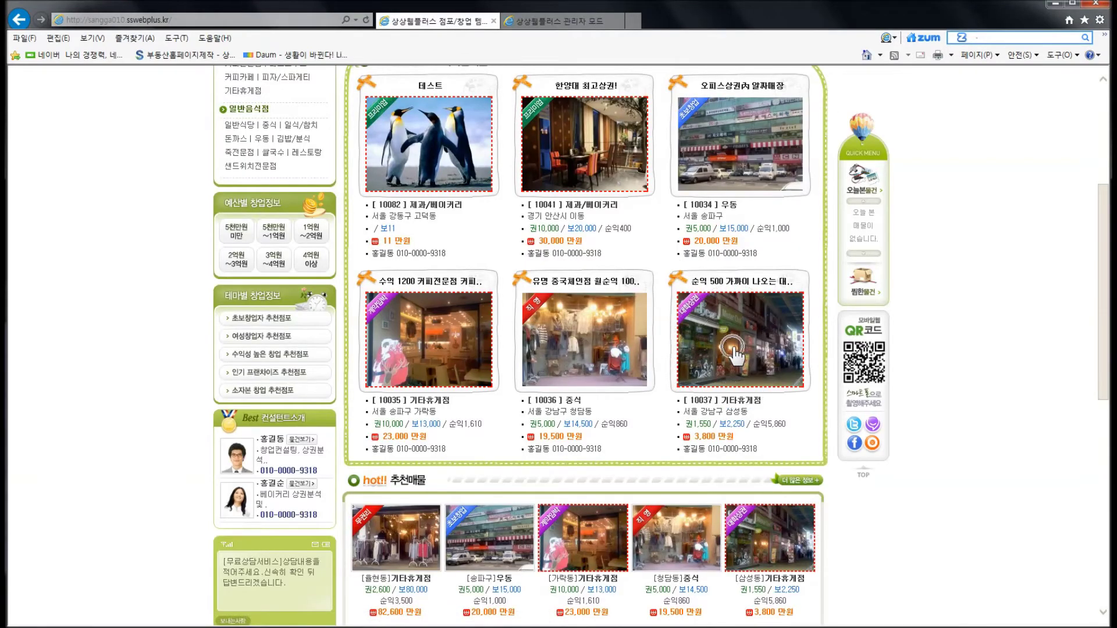
left_click(561, 249)
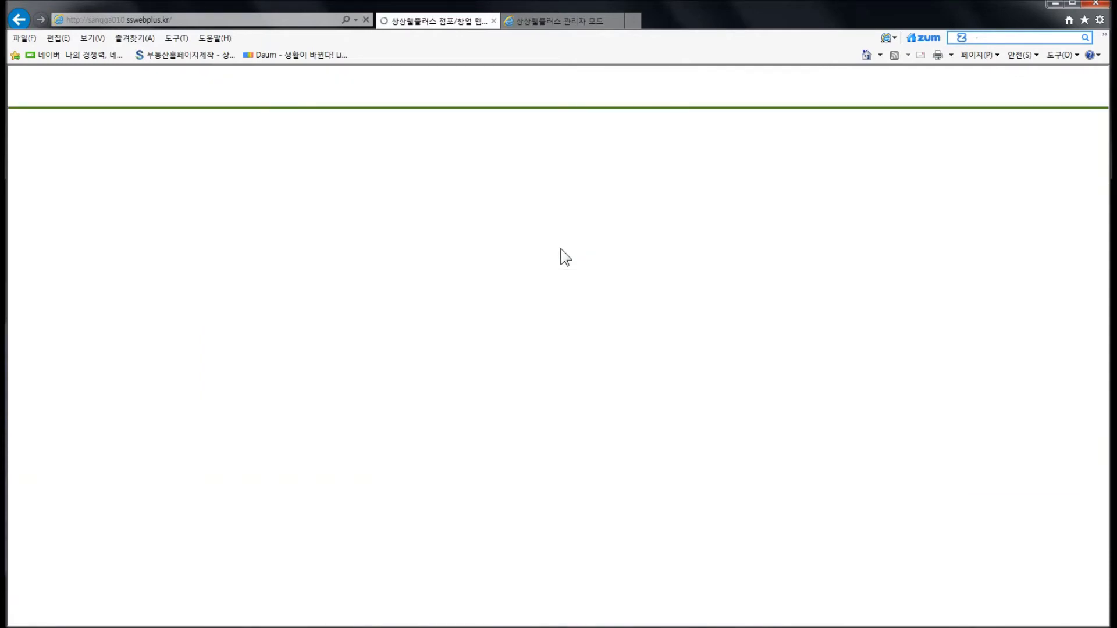
scroll(561, 249, "down", 1)
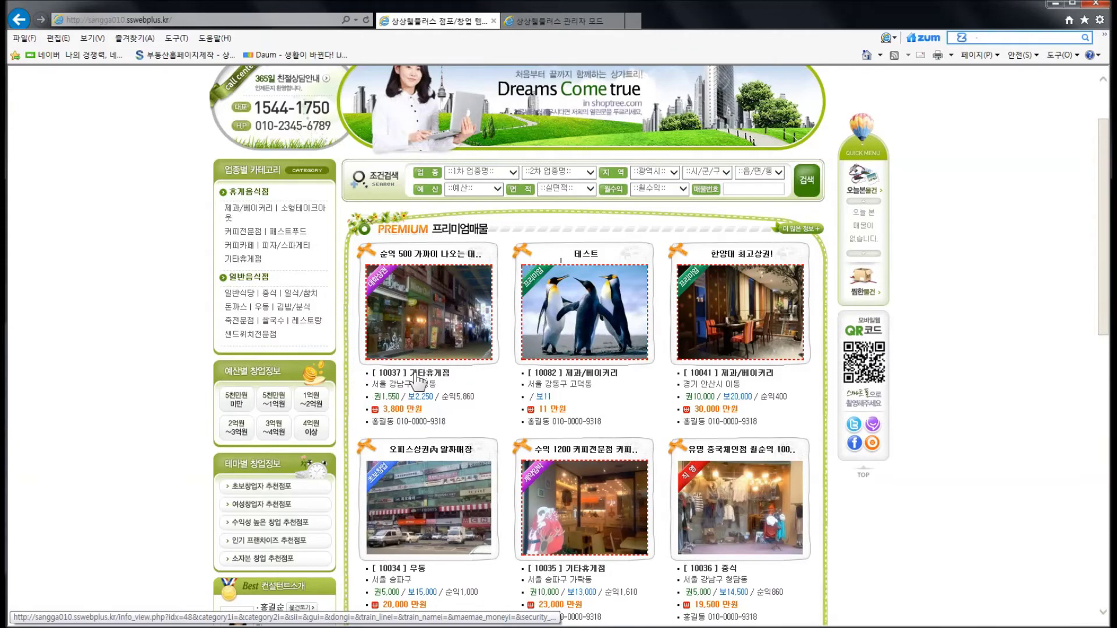
left_click(423, 320)
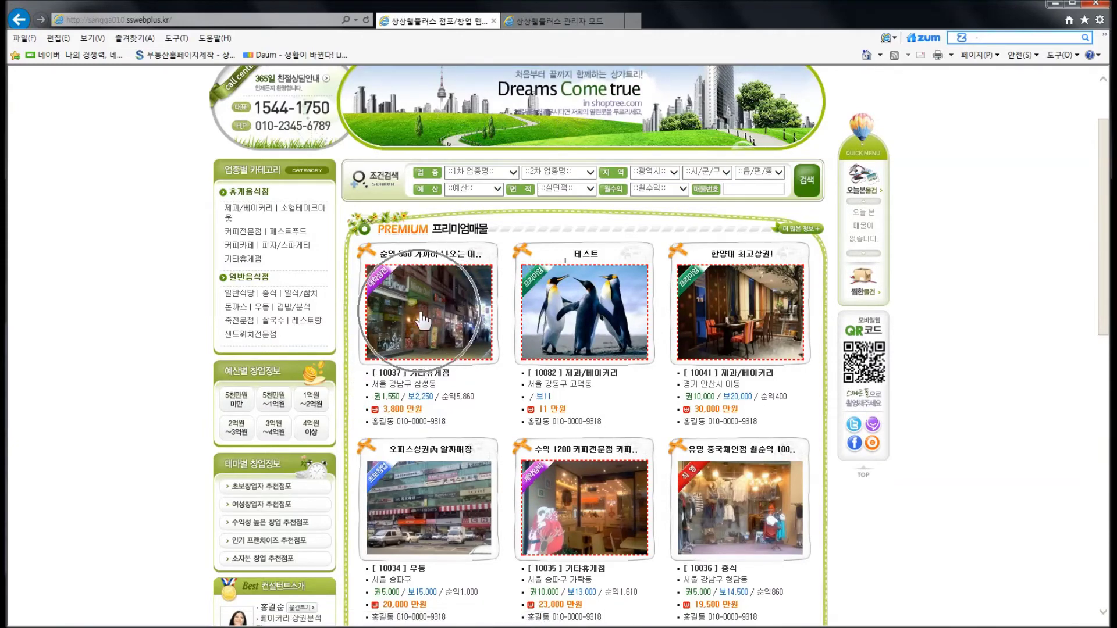
left_click(559, 22)
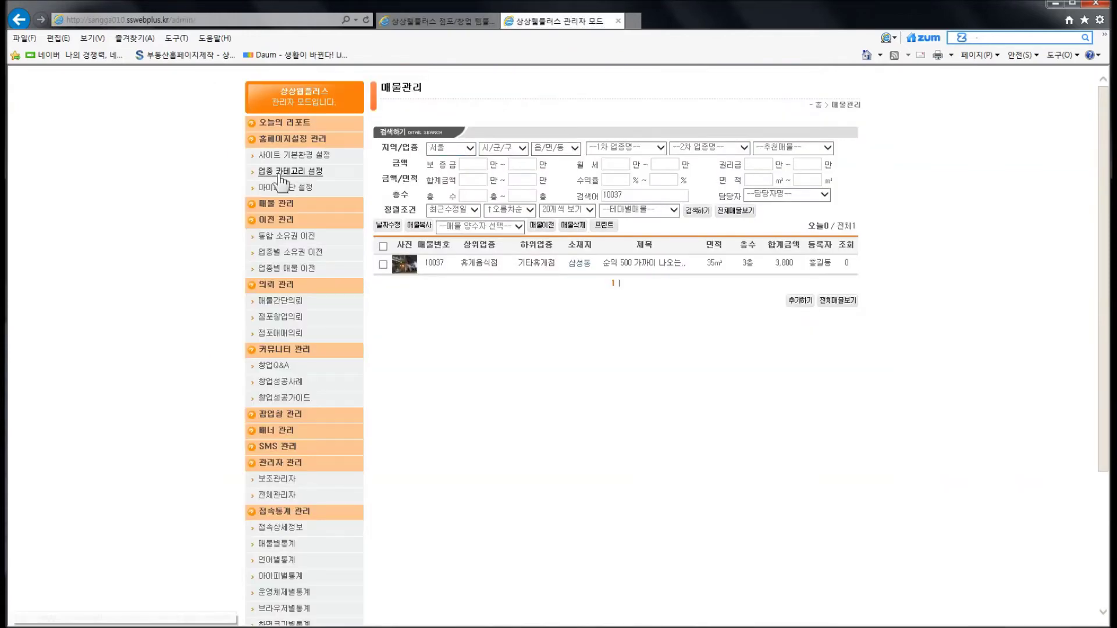
Step: Display all listings in listing management and duplicate the 테스트 listing 10082
left_click(276, 204)
left_click(421, 228)
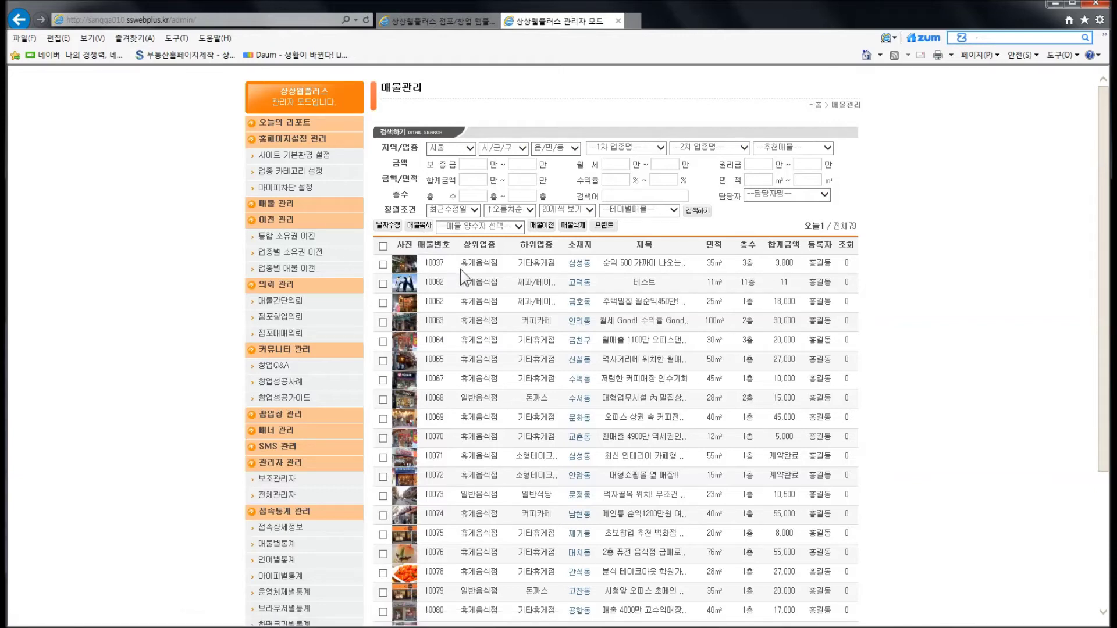
left_click(383, 285)
left_click(420, 228)
left_click(636, 361)
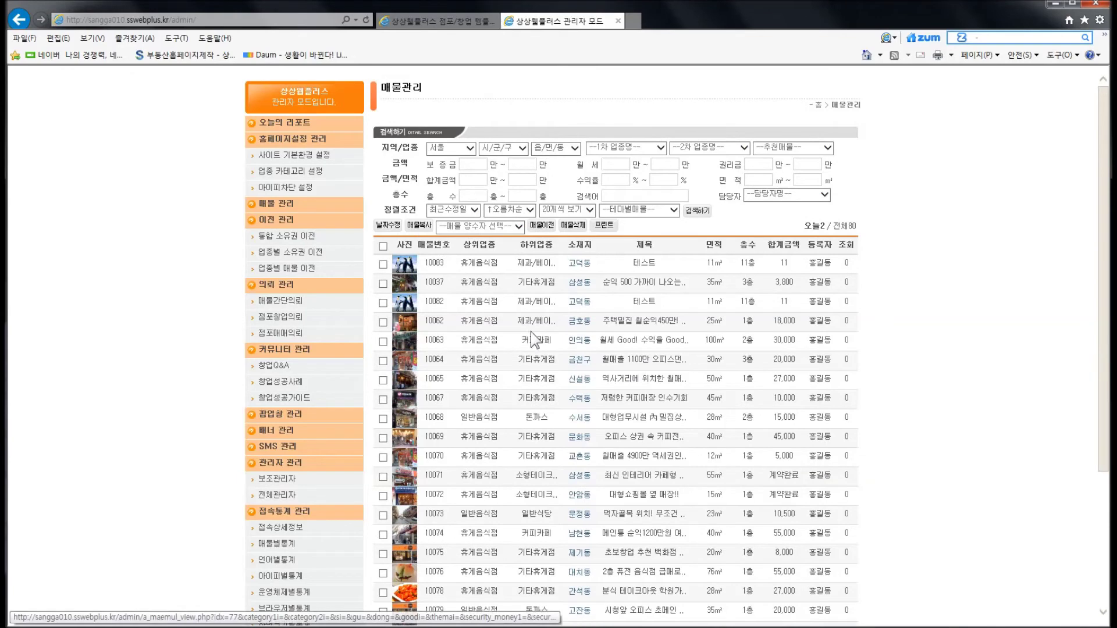
Step: Duplicate the 테스트 listing 10083 at the head of the listing table
left_click(411, 268)
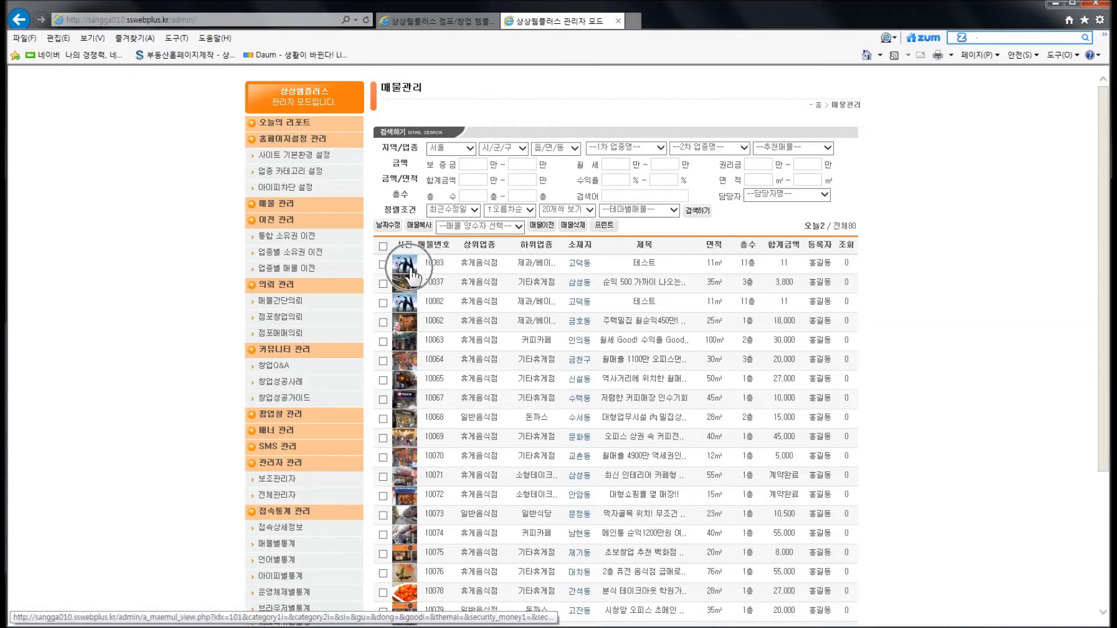
left_click(417, 272)
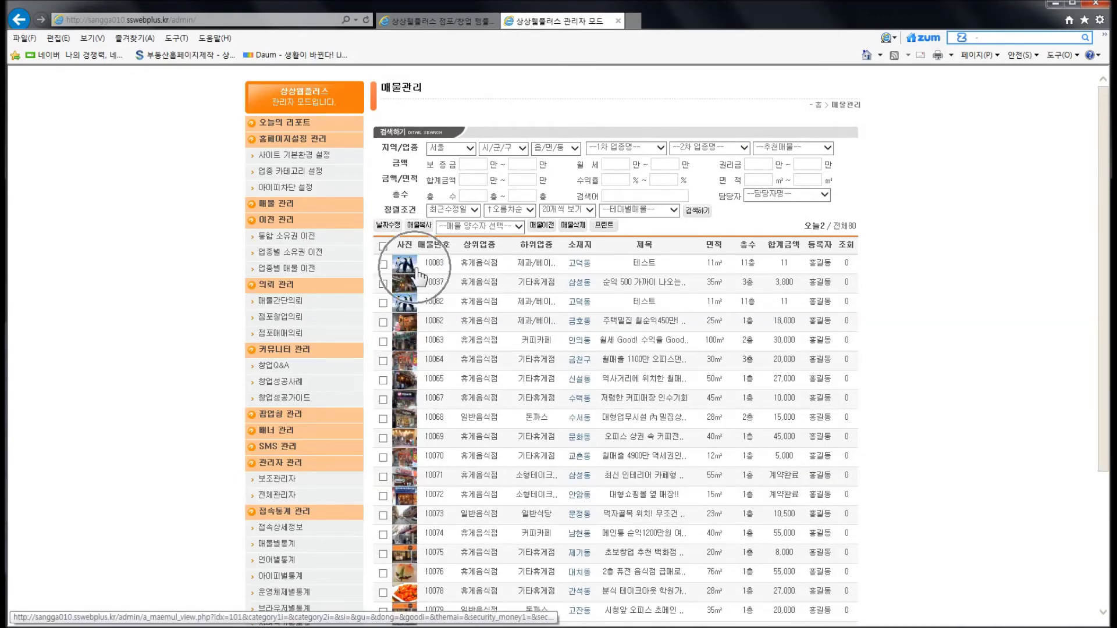
left_click(383, 265)
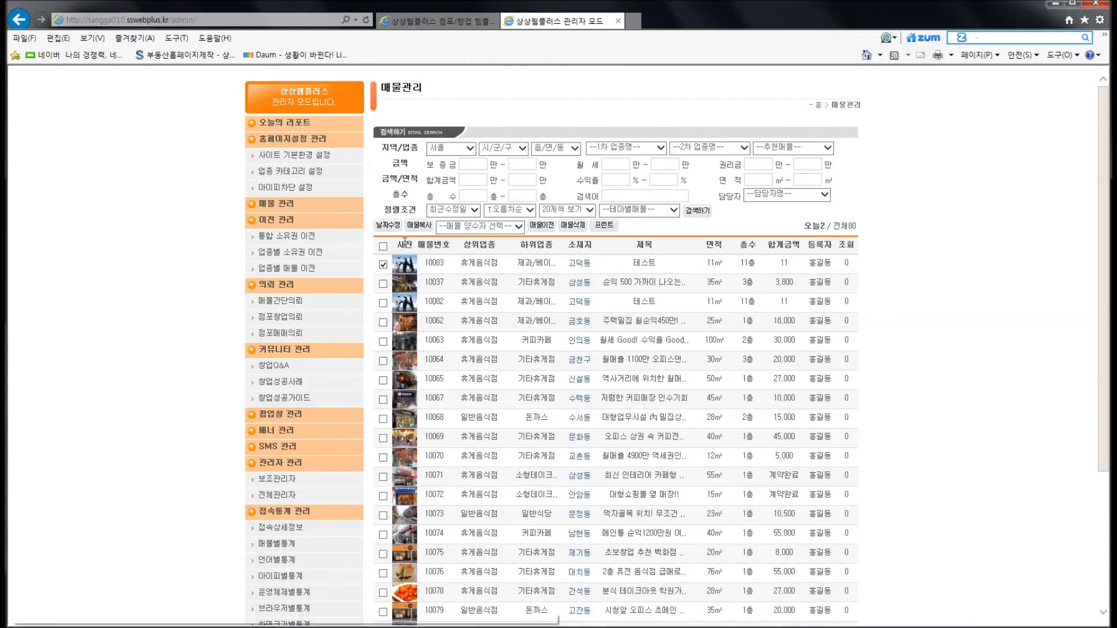
left_click(419, 225)
left_click(646, 362)
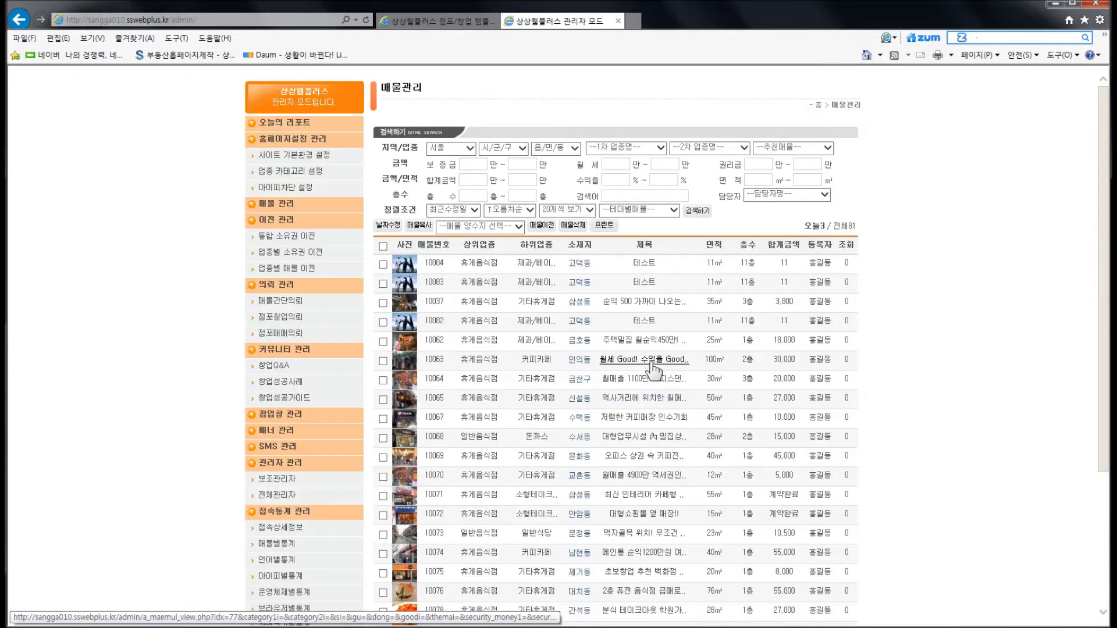
Step: Review the details and edit form of listing 10084, cancel the edit and return to the listing table
left_click(432, 269)
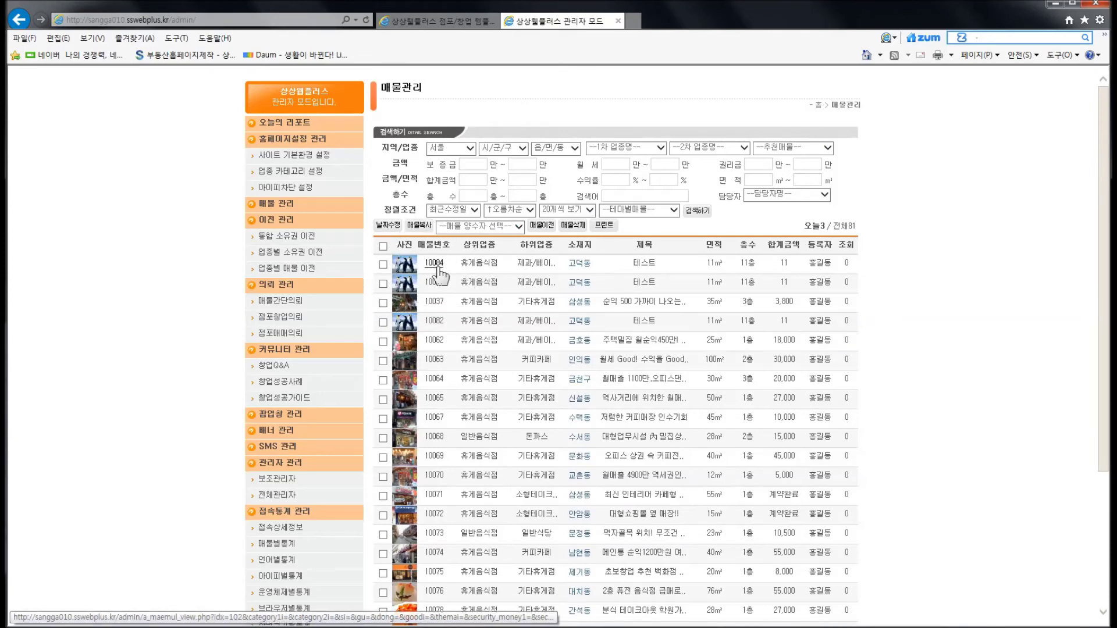
left_click(435, 265)
scroll(524, 407, "down", 3)
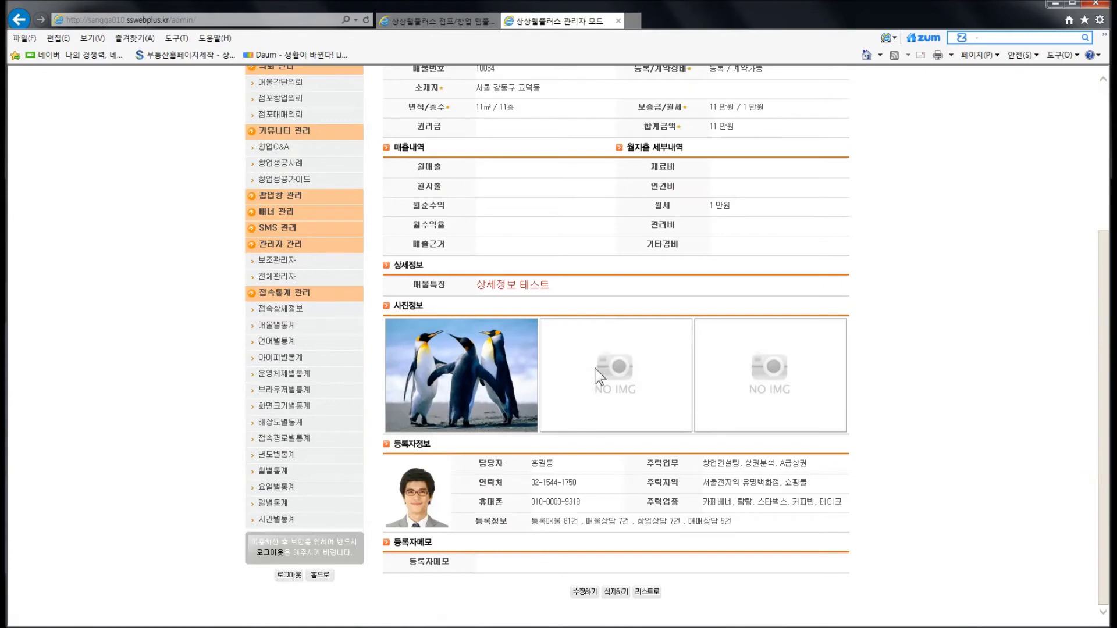
left_click(585, 593)
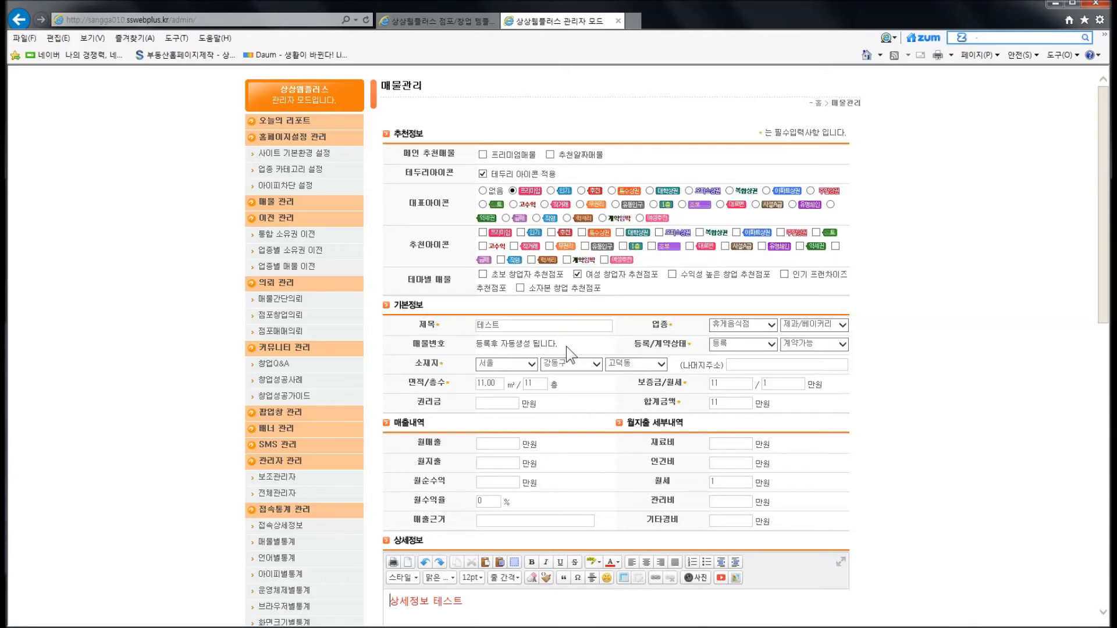
scroll(546, 351, "down", 4)
scroll(547, 351, "down", 7)
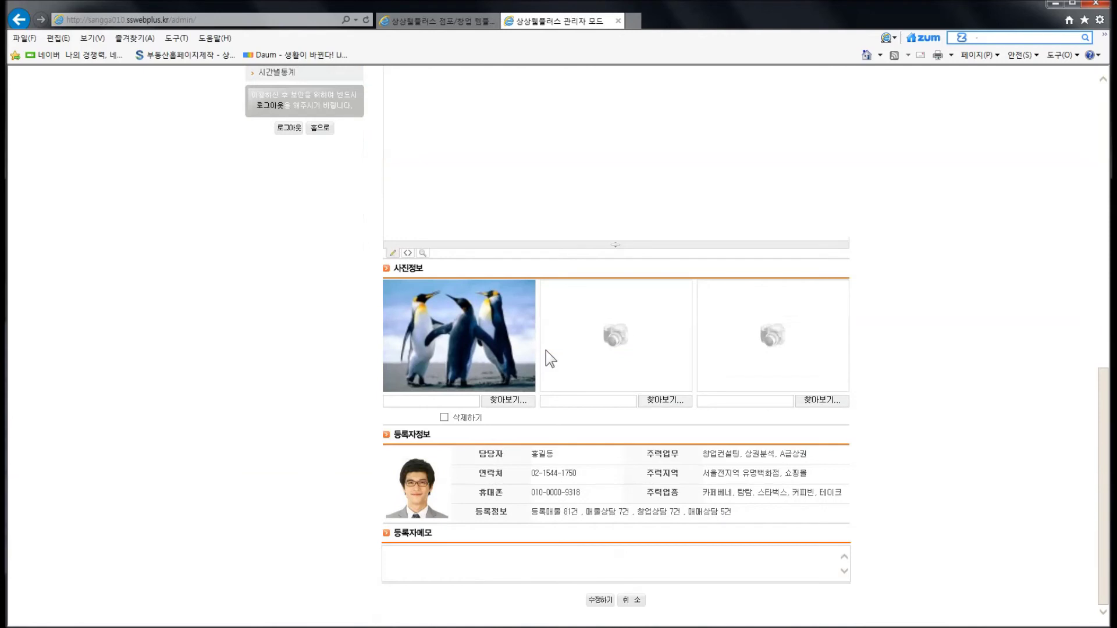
left_click(631, 599)
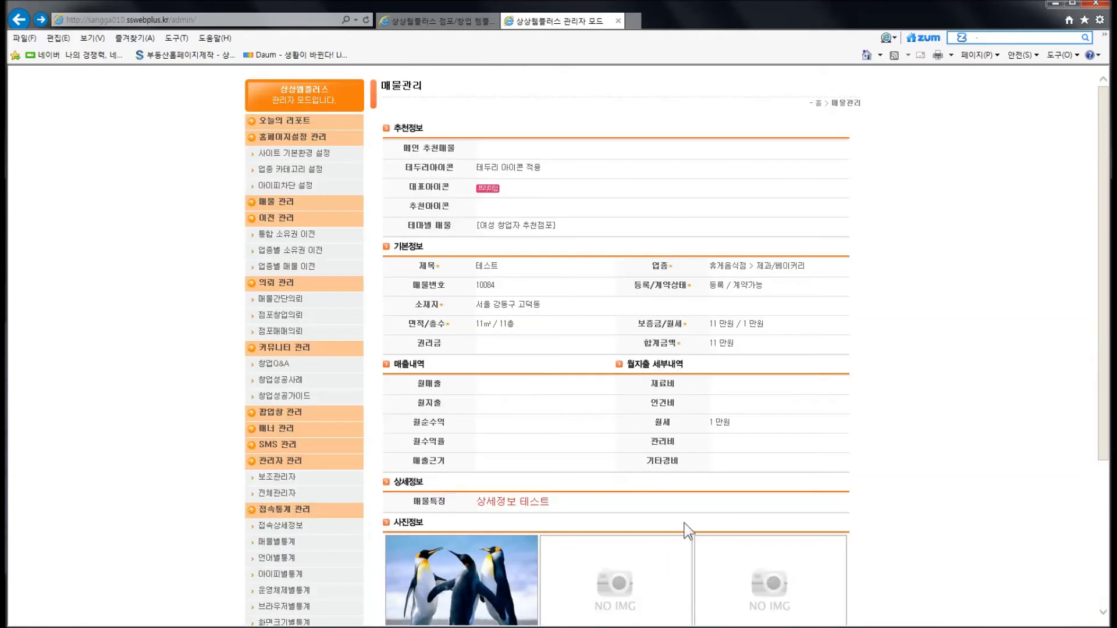
scroll(686, 531, "down", 4)
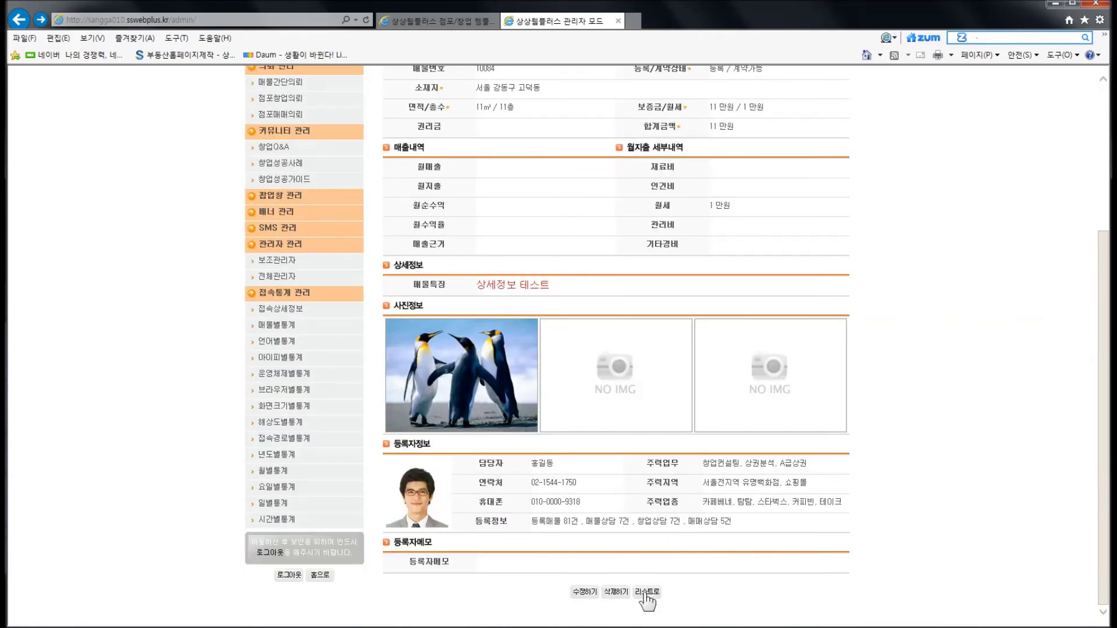
left_click(647, 593)
Step: Switch to the public website, open the premium listing 10082 and examine its agent name and contact number
left_click(542, 232)
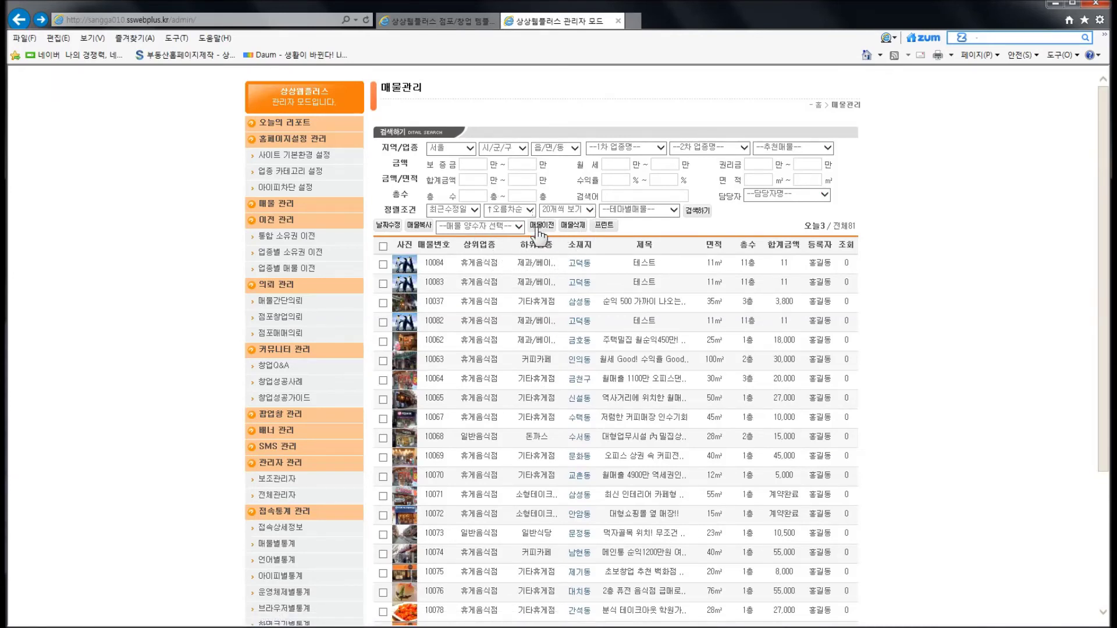
left_click(462, 17)
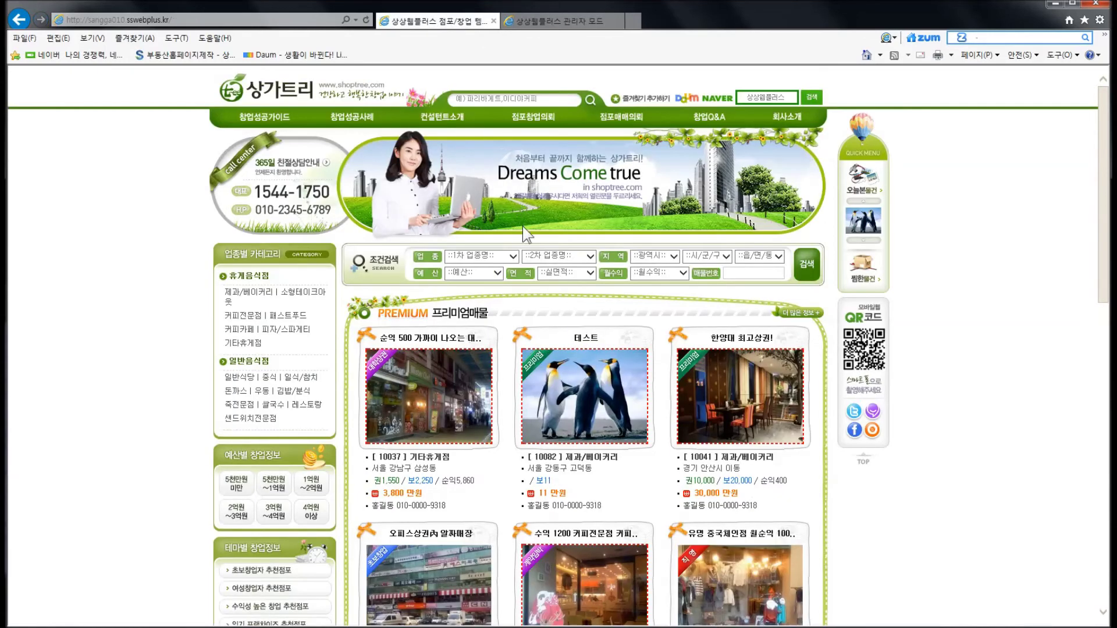
left_click(617, 413)
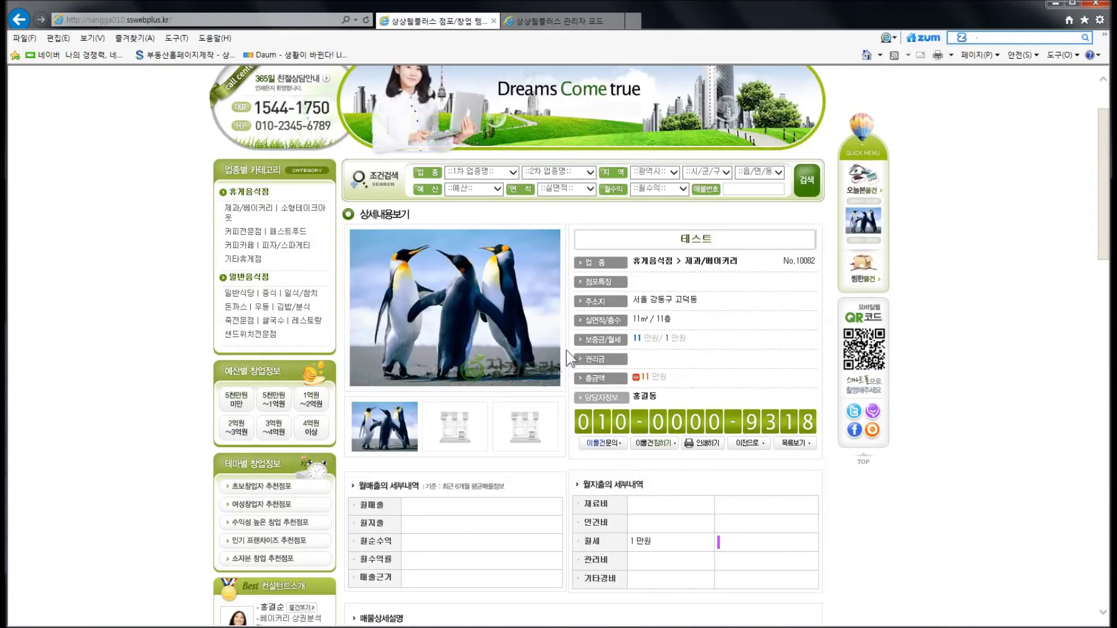
left_click(610, 403)
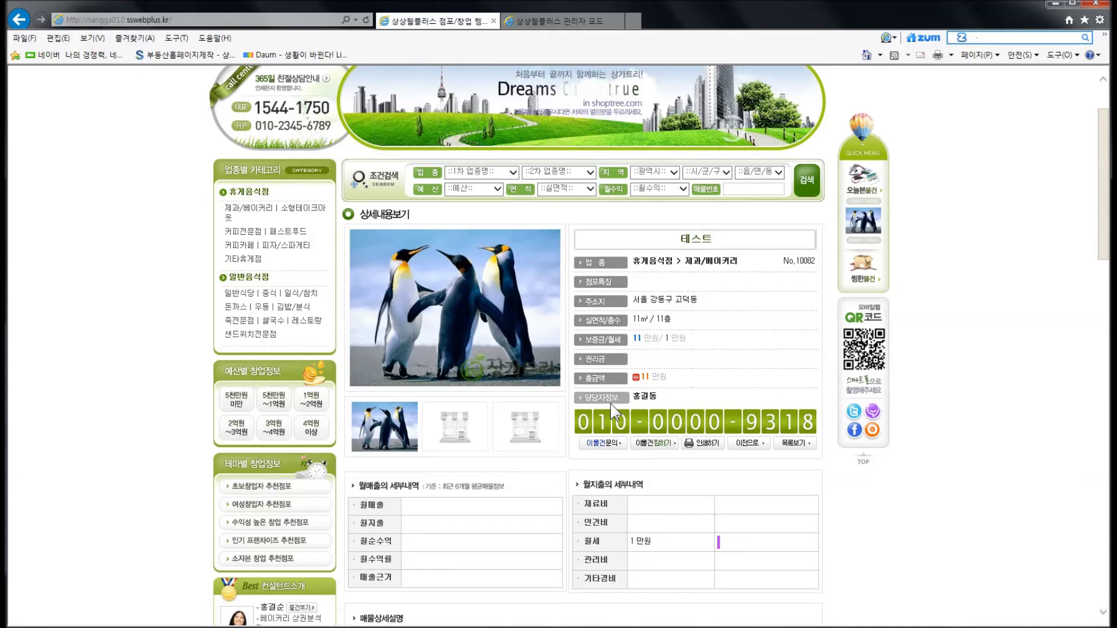
left_click(617, 415)
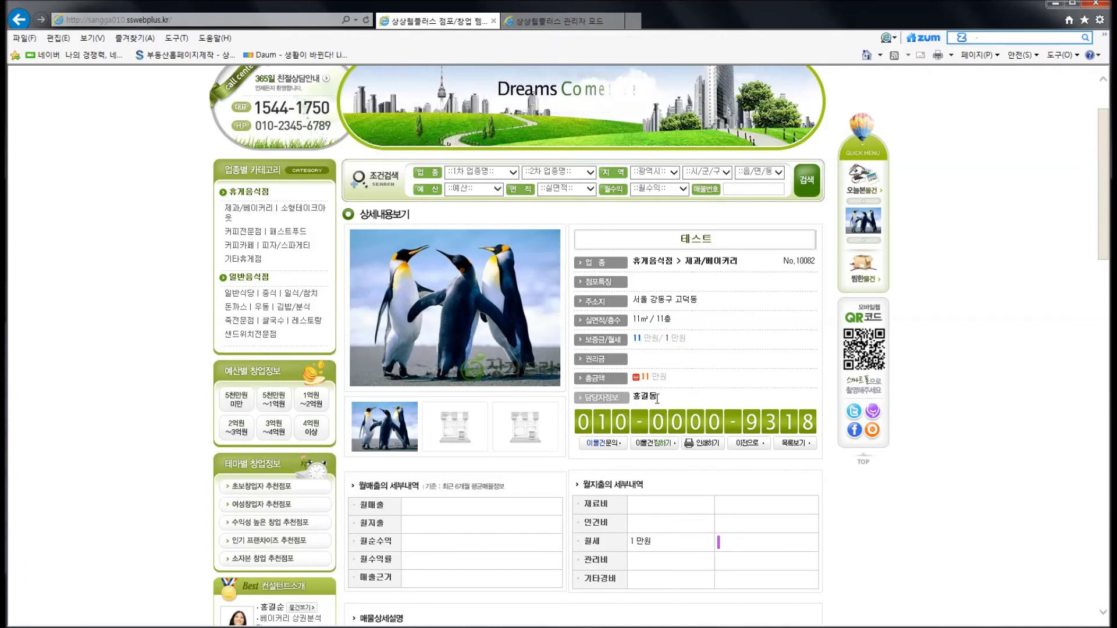
Step: Return to the admin site and transfer listing 10084 to the first agent offered as transferee
left_click(543, 25)
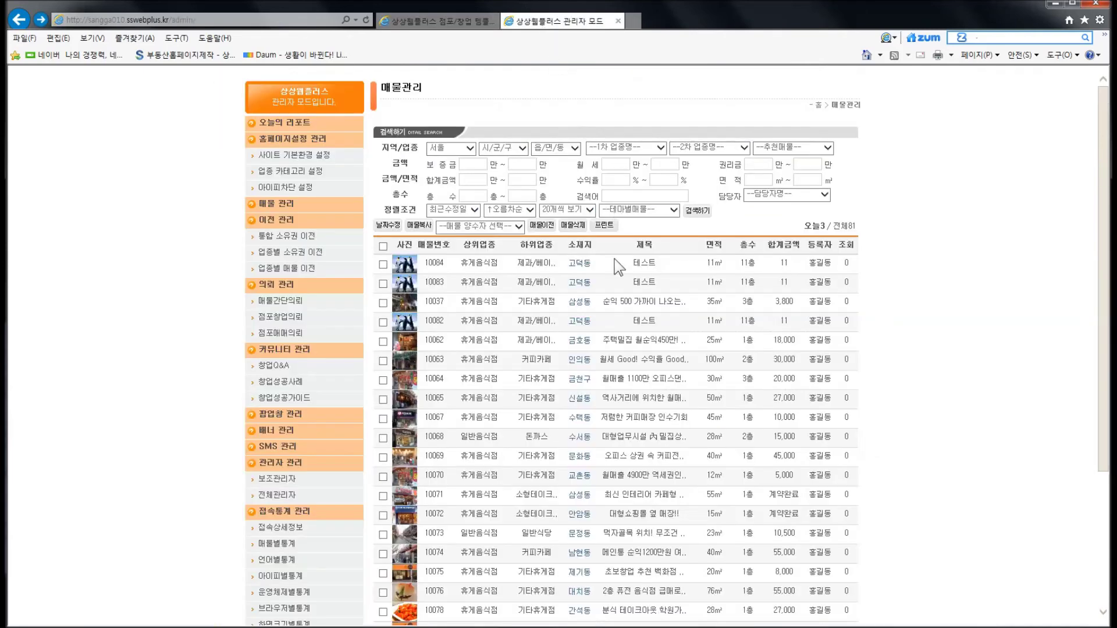
left_click(818, 270)
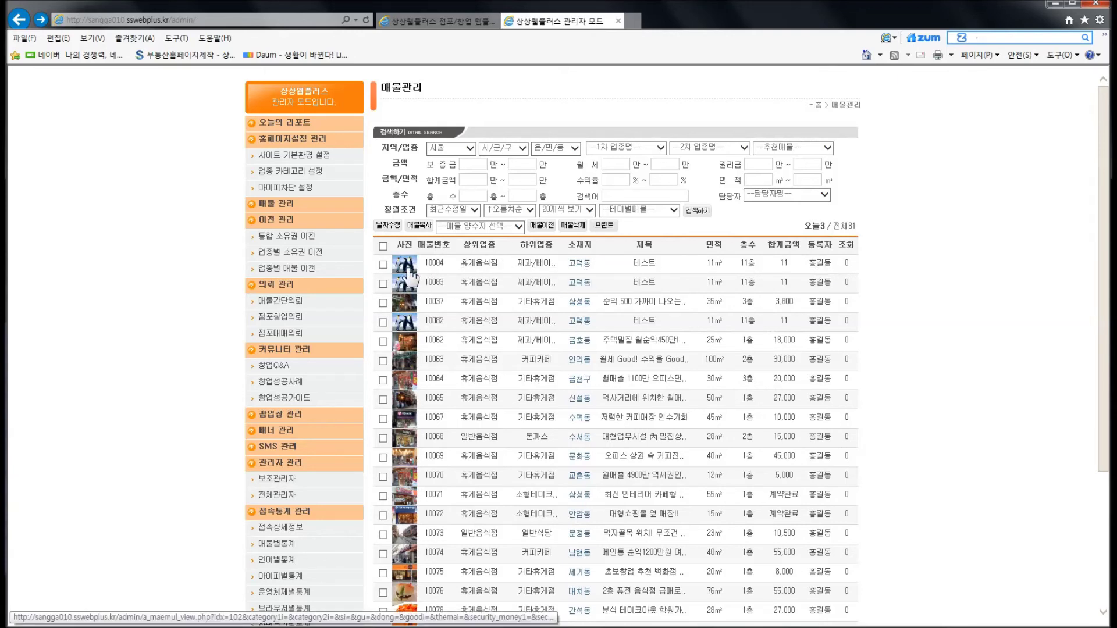
key("ctrl")
key("ctrl")
key("ctrl")
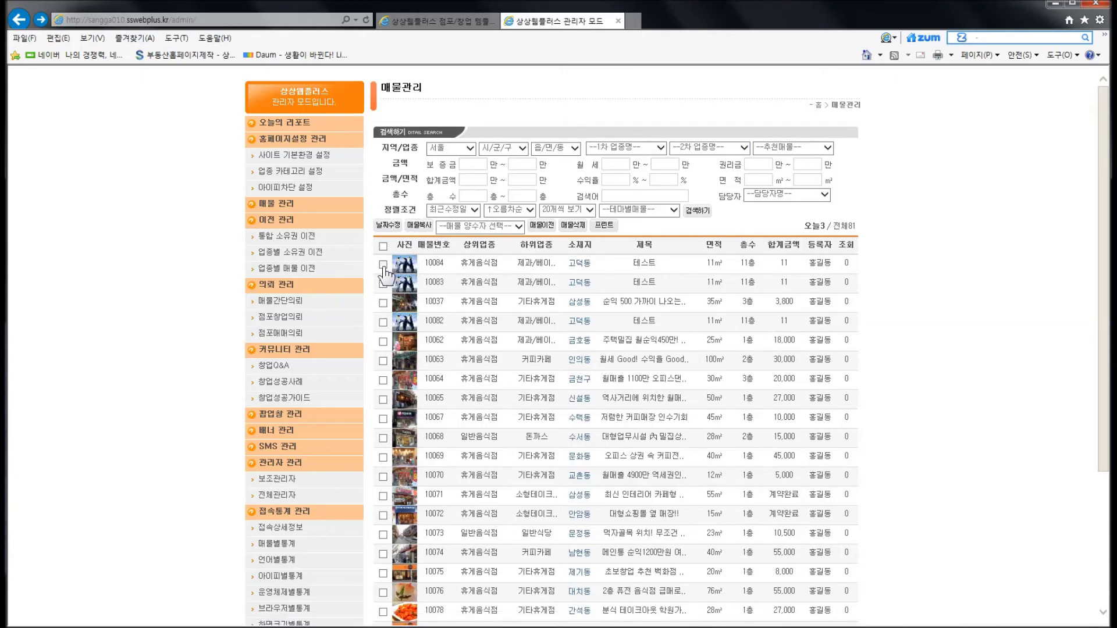
left_click(383, 266)
key("ctrl")
left_click(479, 227)
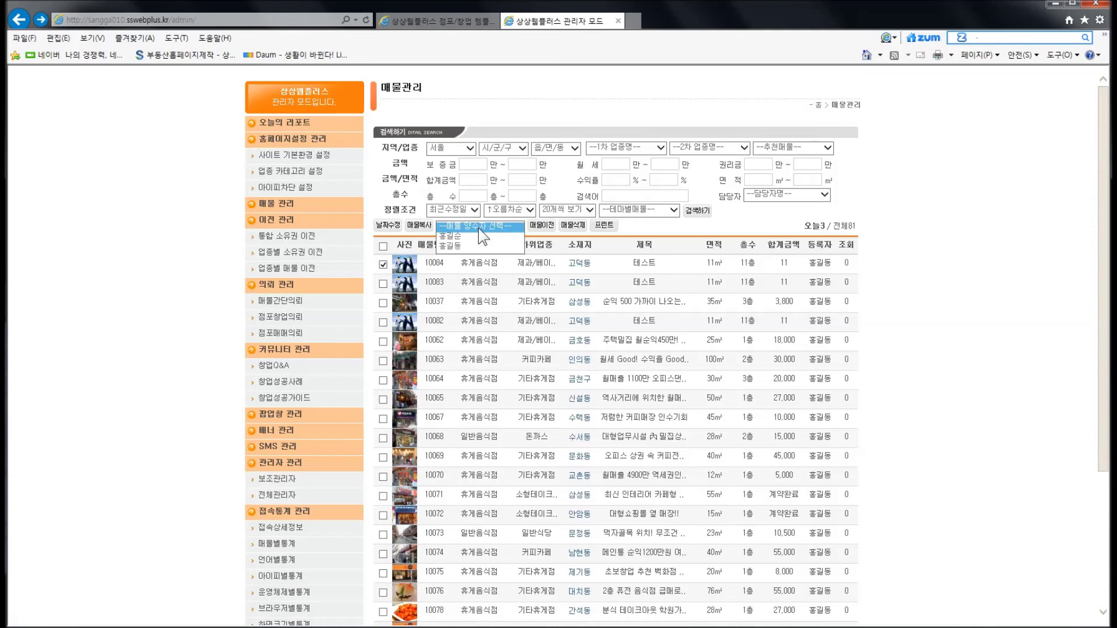
key("ctrl")
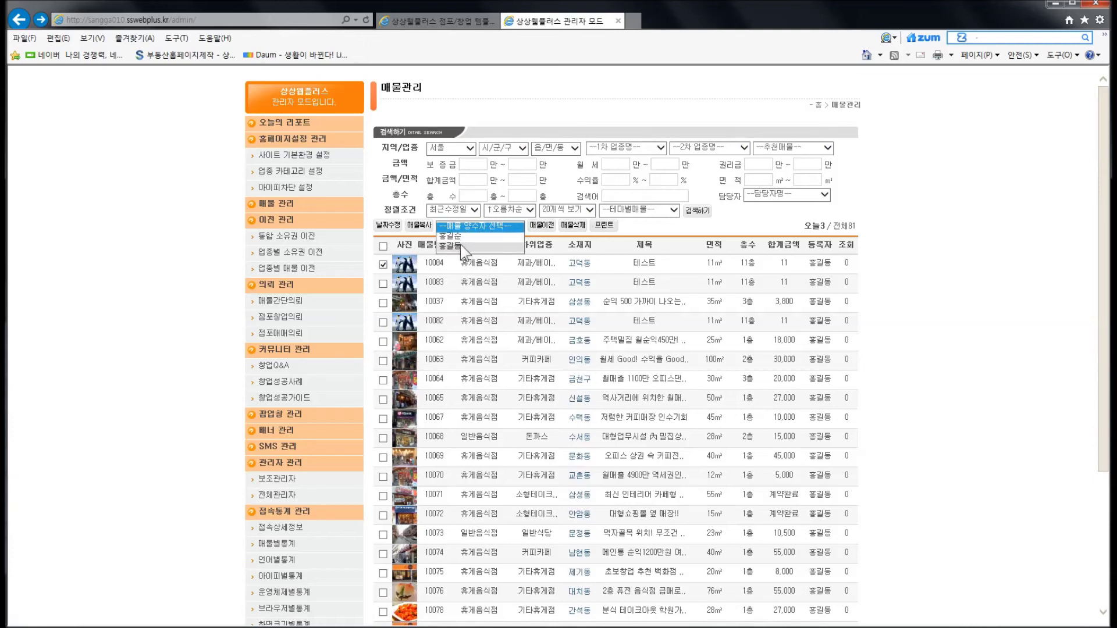
left_click(459, 236)
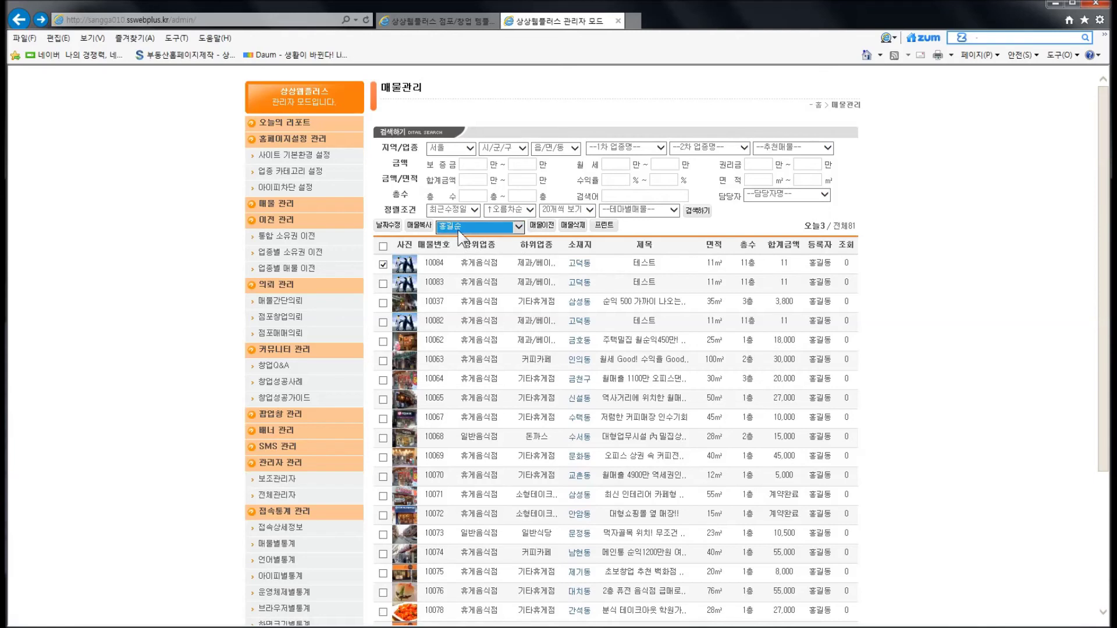
left_click(542, 225)
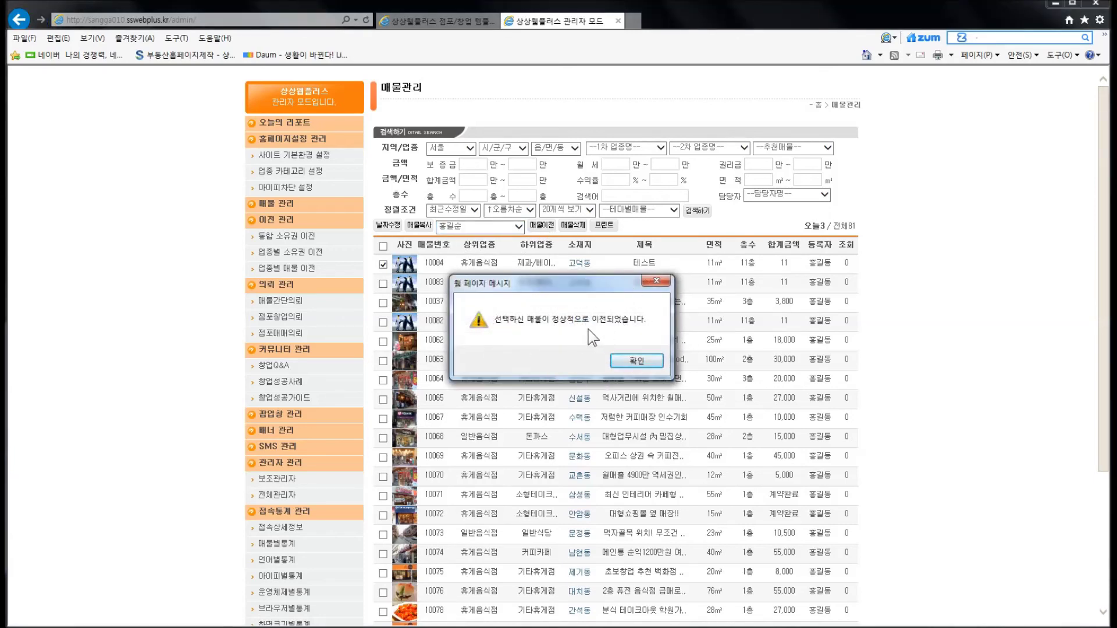
left_click(626, 362)
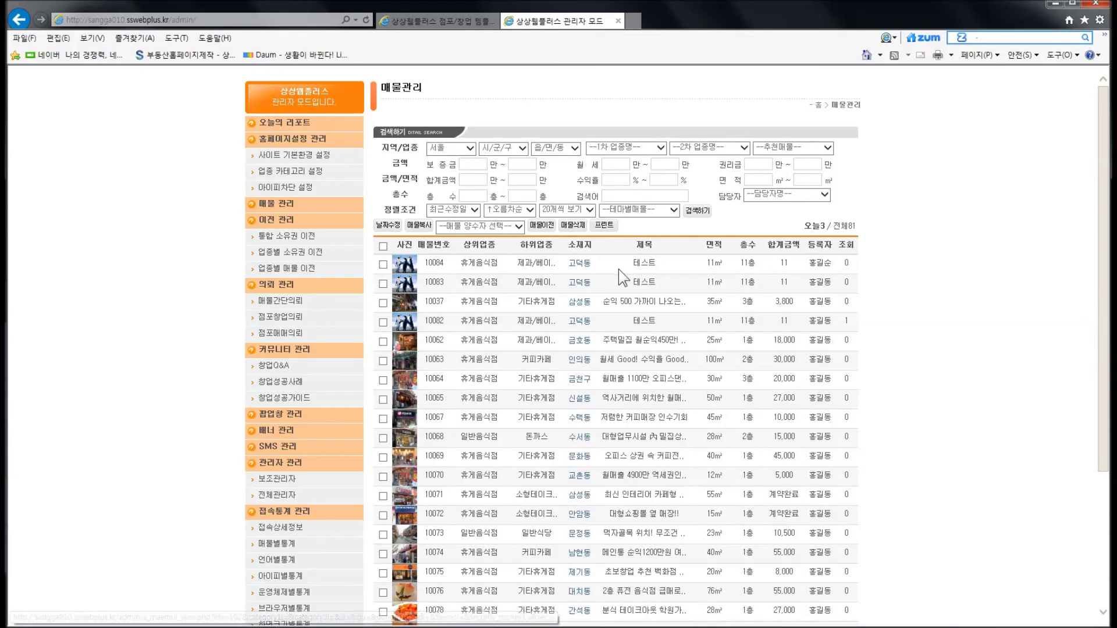
Step: Open listing 10084 and delete it from its detail page
left_click(574, 227)
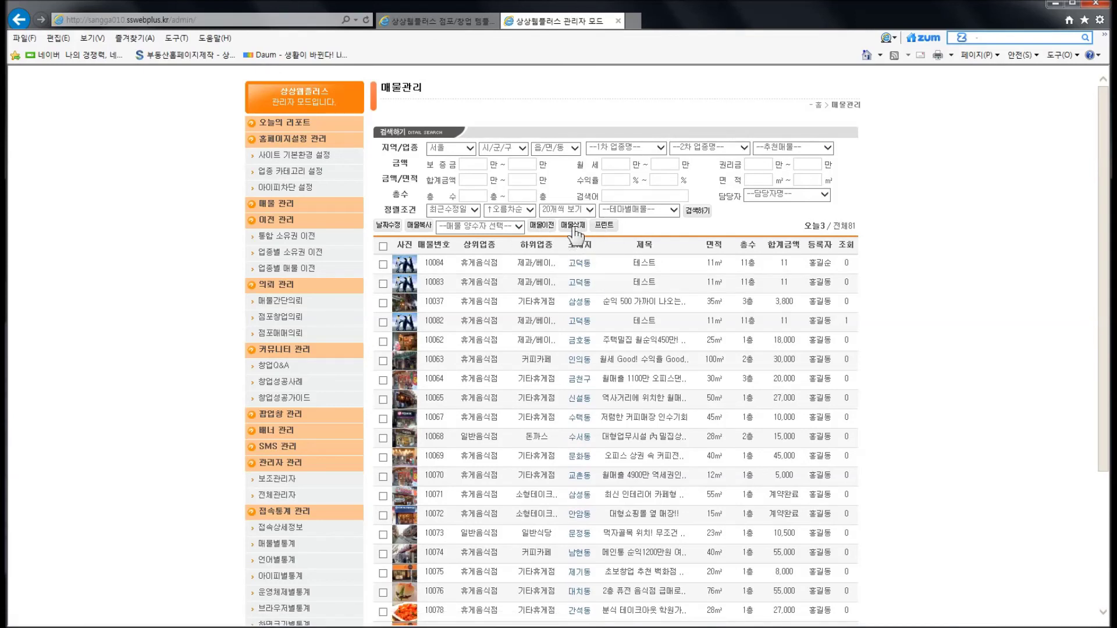
left_click(543, 265)
scroll(620, 406, "down", 4)
left_click(615, 592)
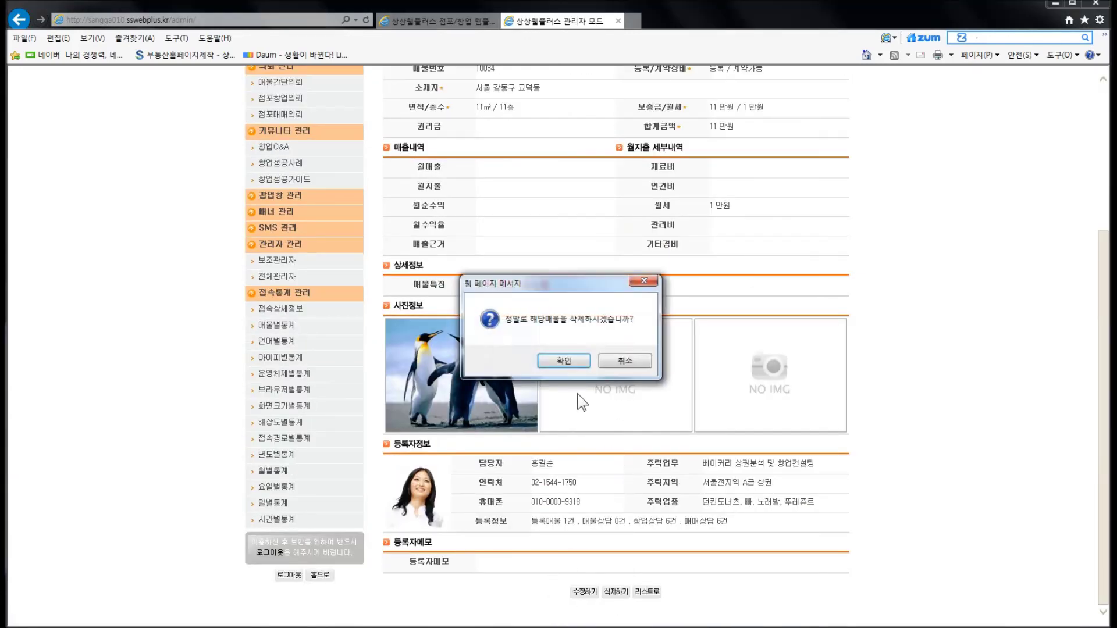
left_click(572, 365)
left_click(616, 362)
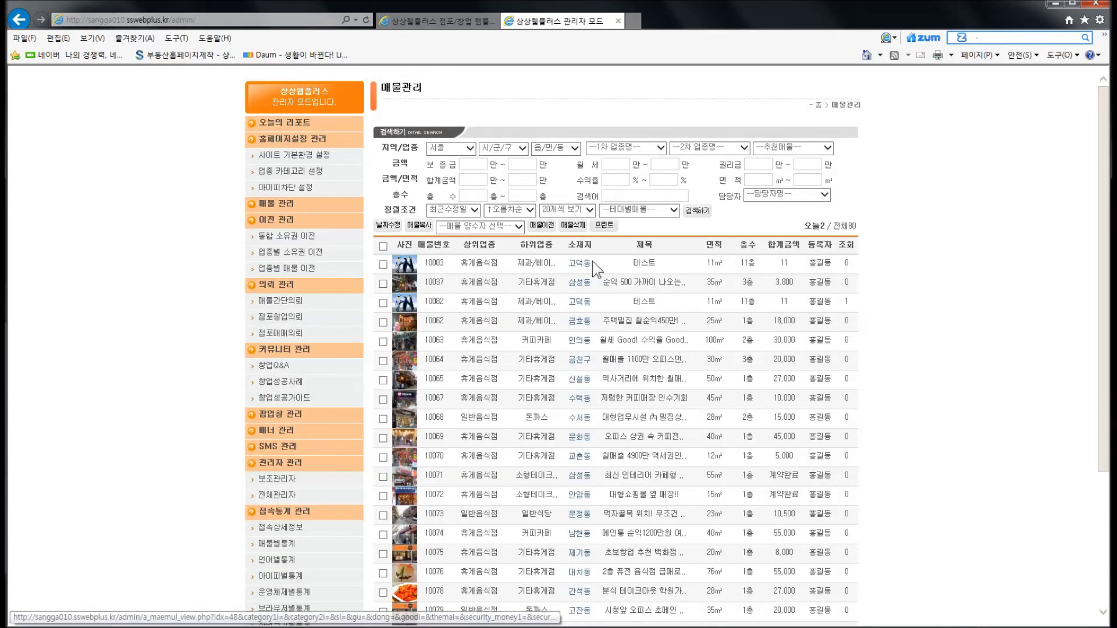
Step: Delete the first four listings, 10083, 10037, 10082 and 10062, together from the listing table
left_click(575, 229)
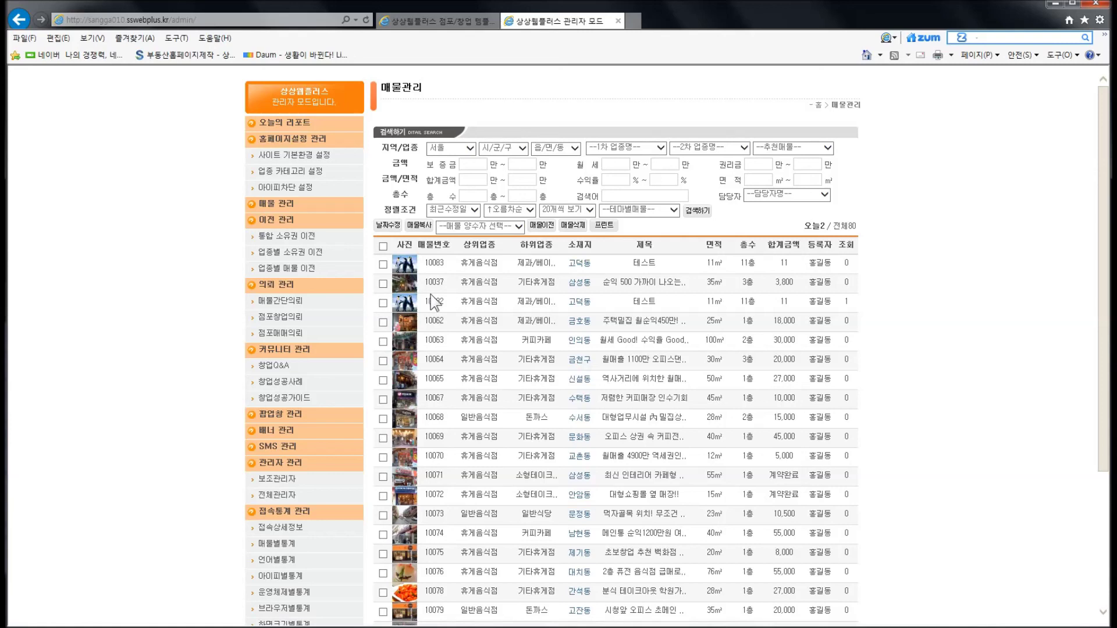
left_click(383, 264)
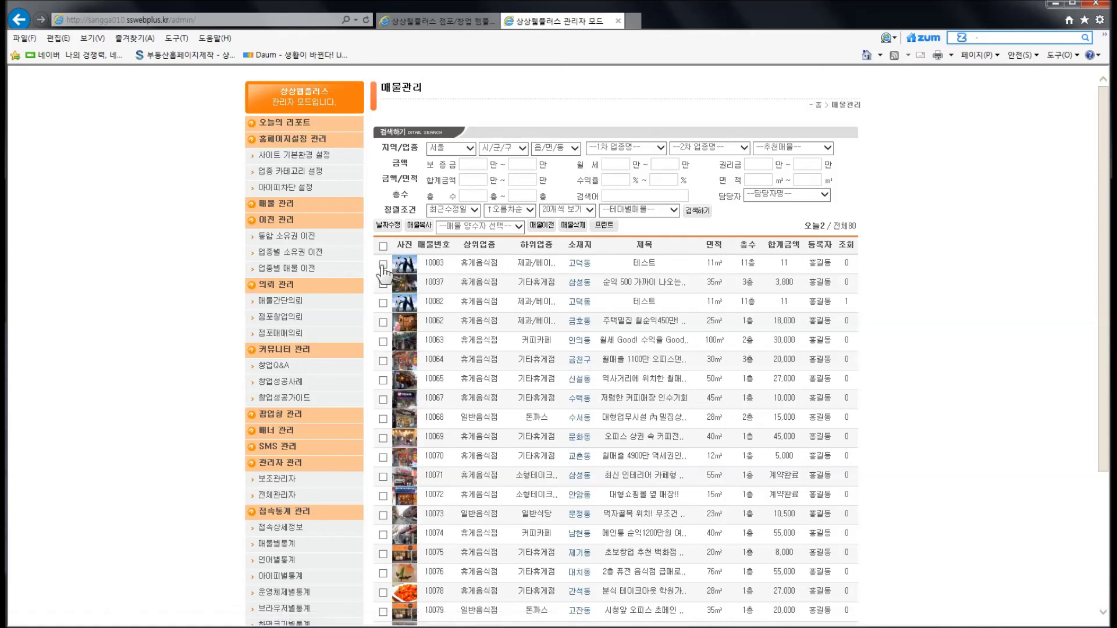
left_click(383, 323)
left_click(580, 233)
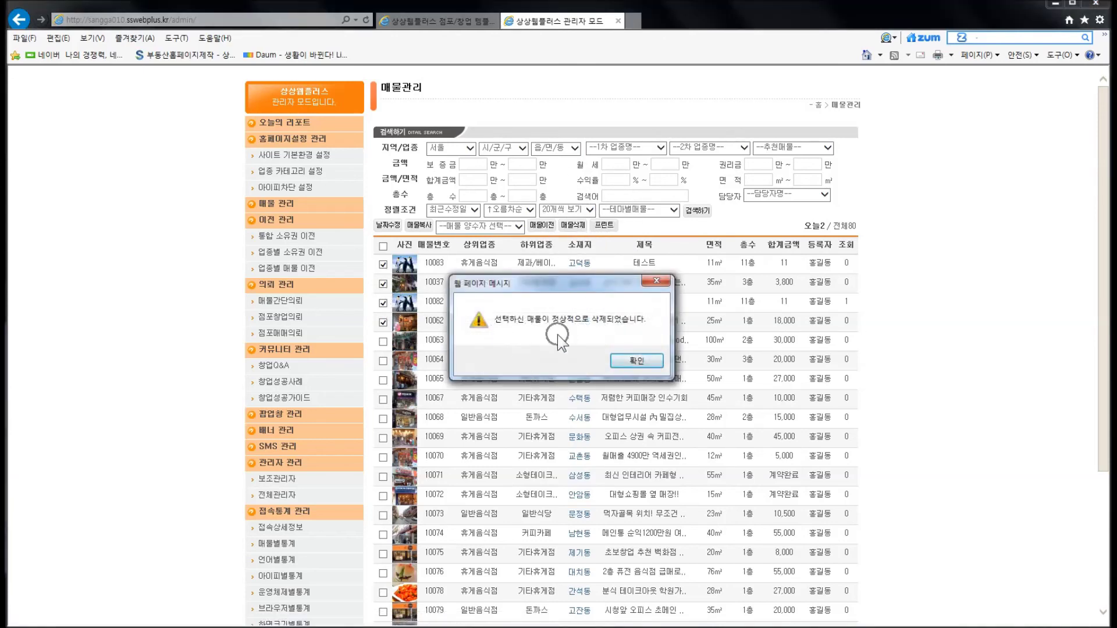
left_click(631, 361)
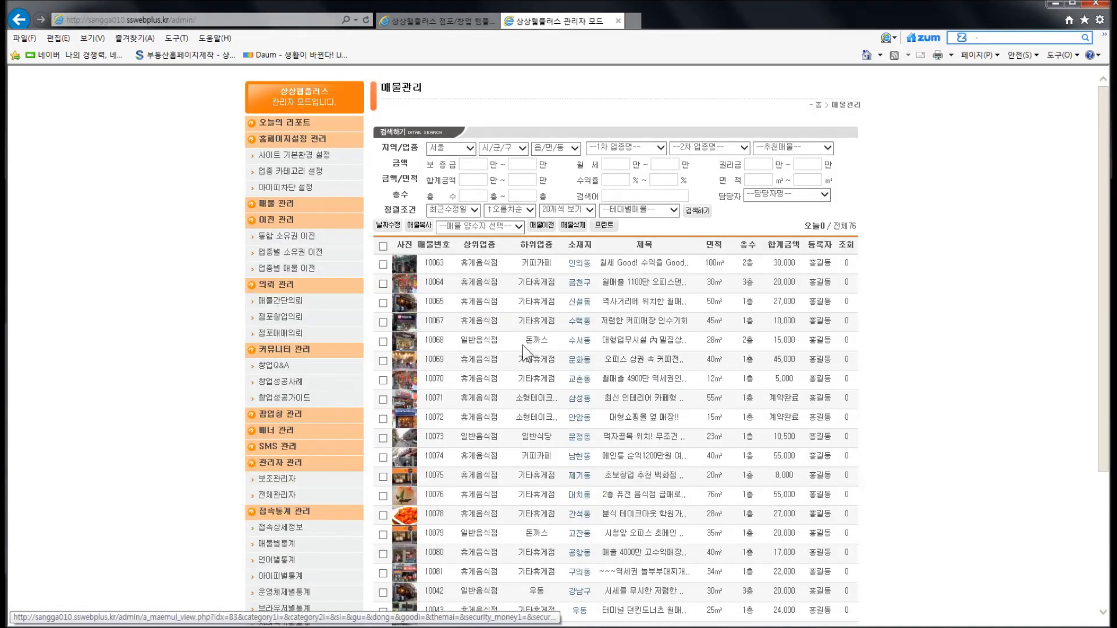